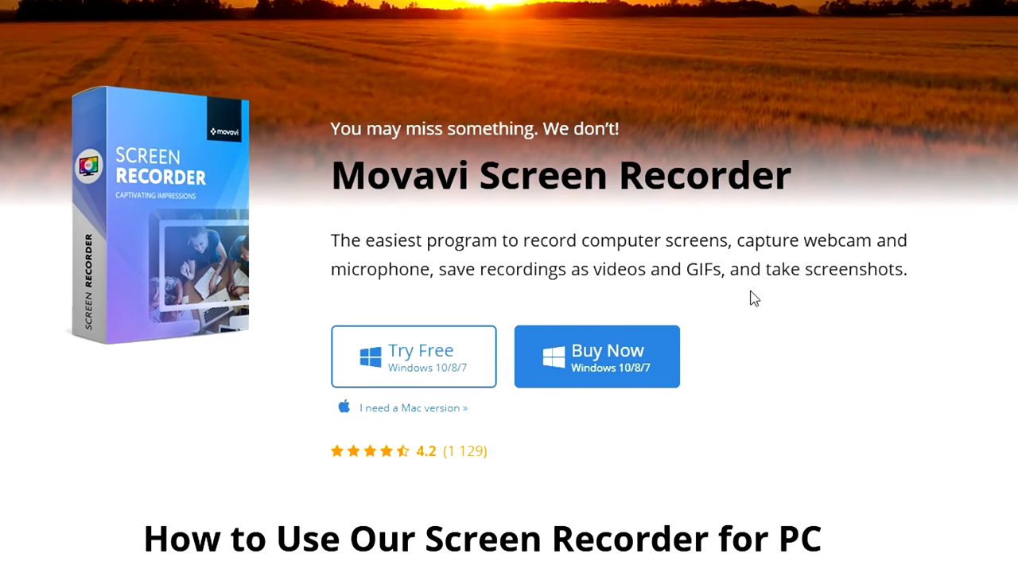
Step: Download the free Windows trial of Movavi Screen Recorder from movavi.com and run the installer
click(415, 370)
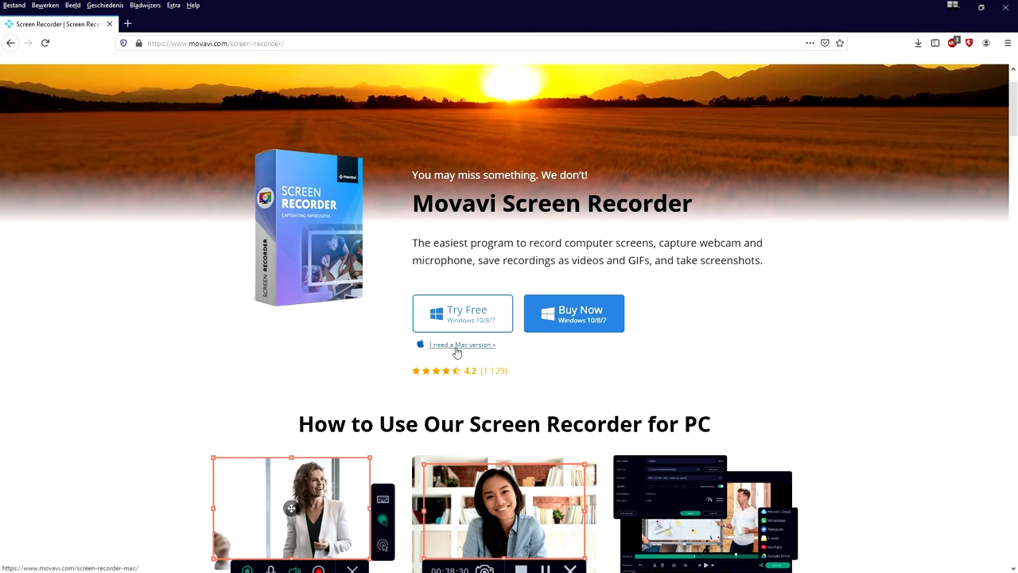
click(490, 316)
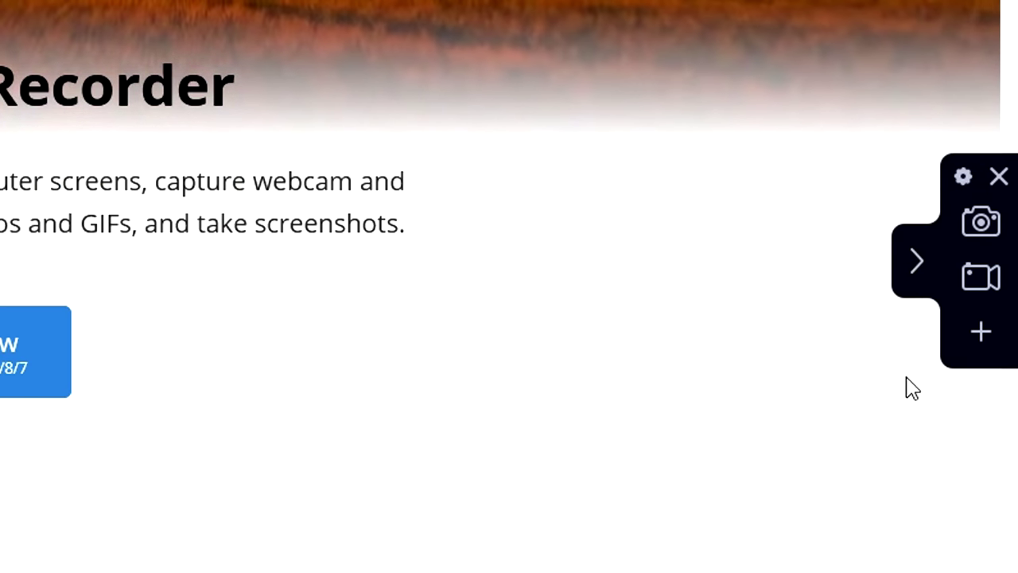
Step: Tick Disable countdown under General > Basic settings in the recorder's preferences
click(961, 178)
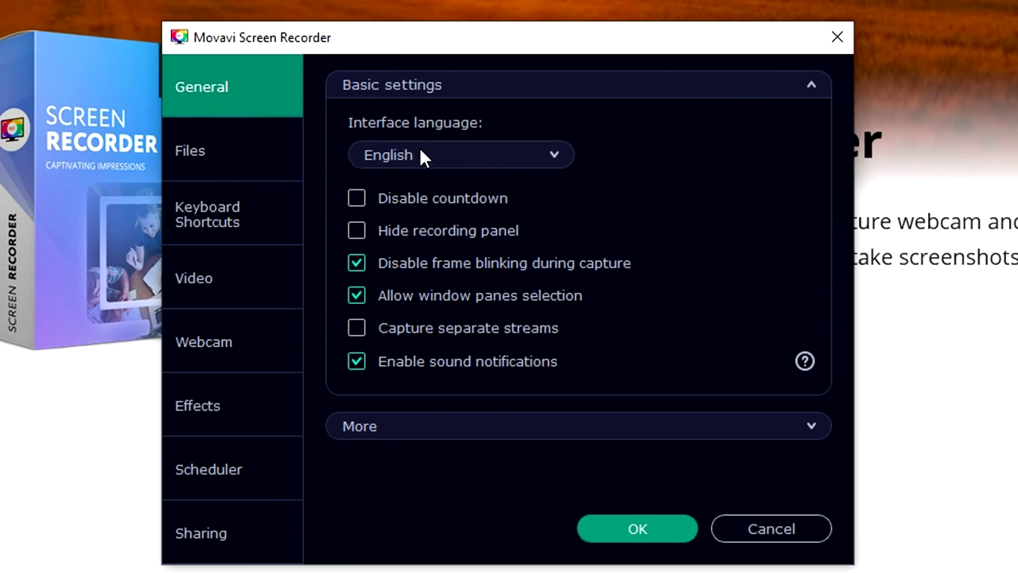
click(398, 200)
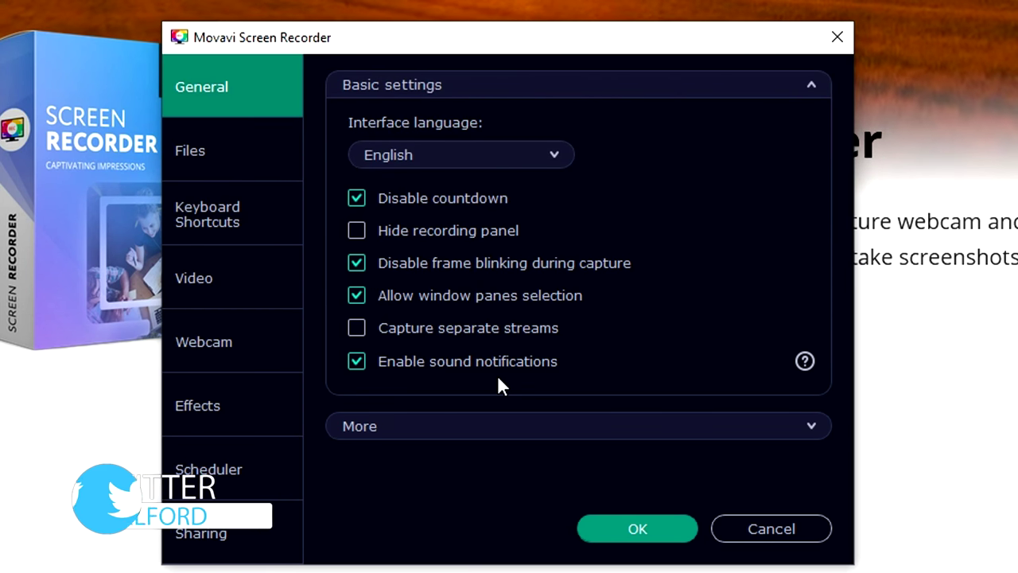
click(459, 422)
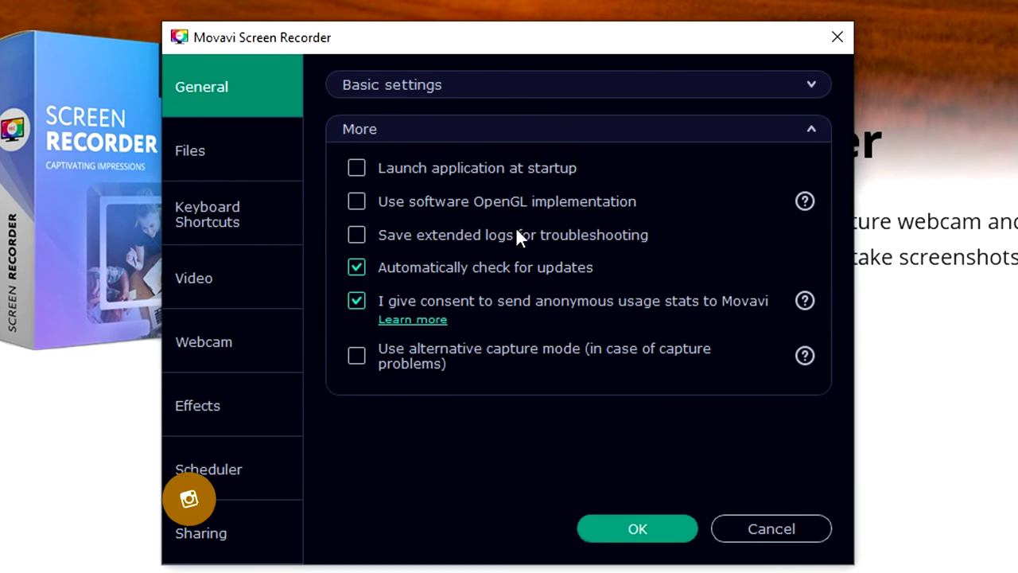
click(423, 89)
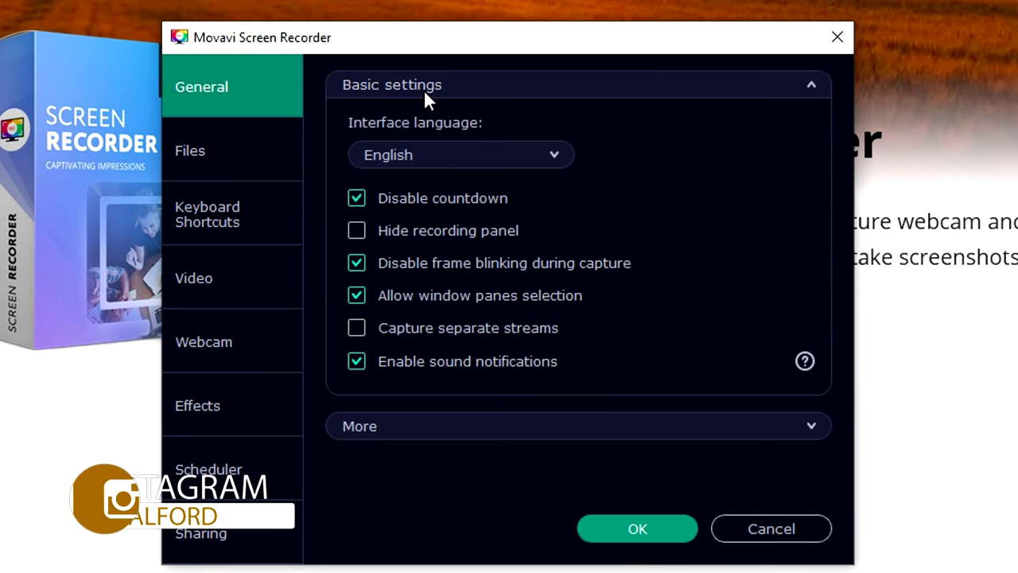
click(245, 170)
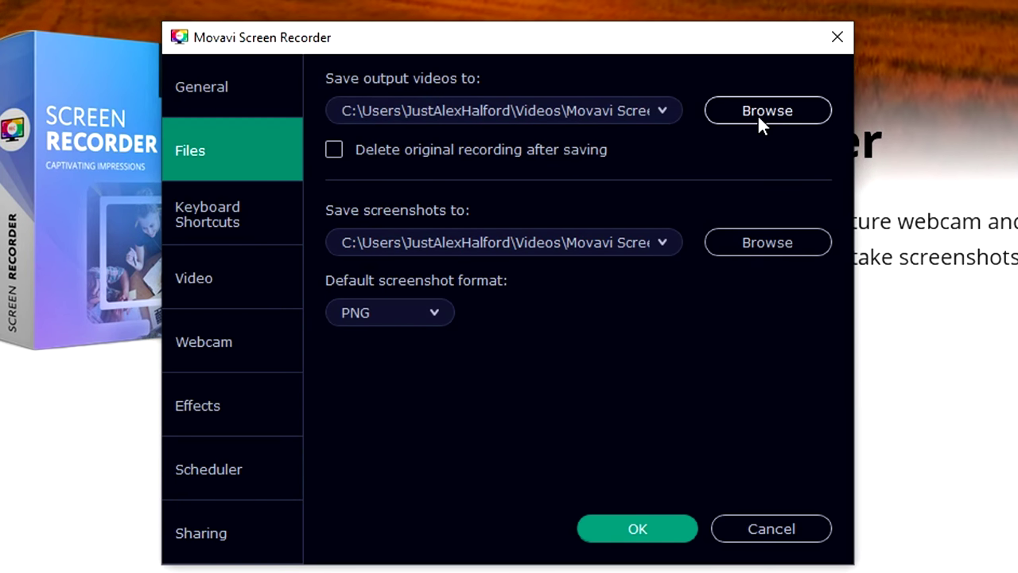
Step: Confirm the screenshot save folder and set the default screenshot format to JPG
click(759, 115)
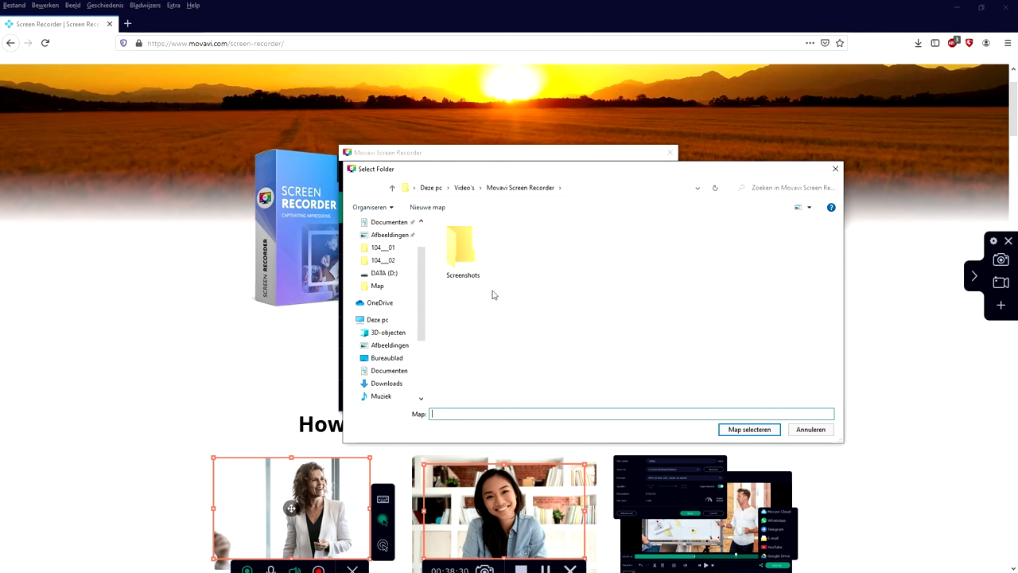
click(744, 430)
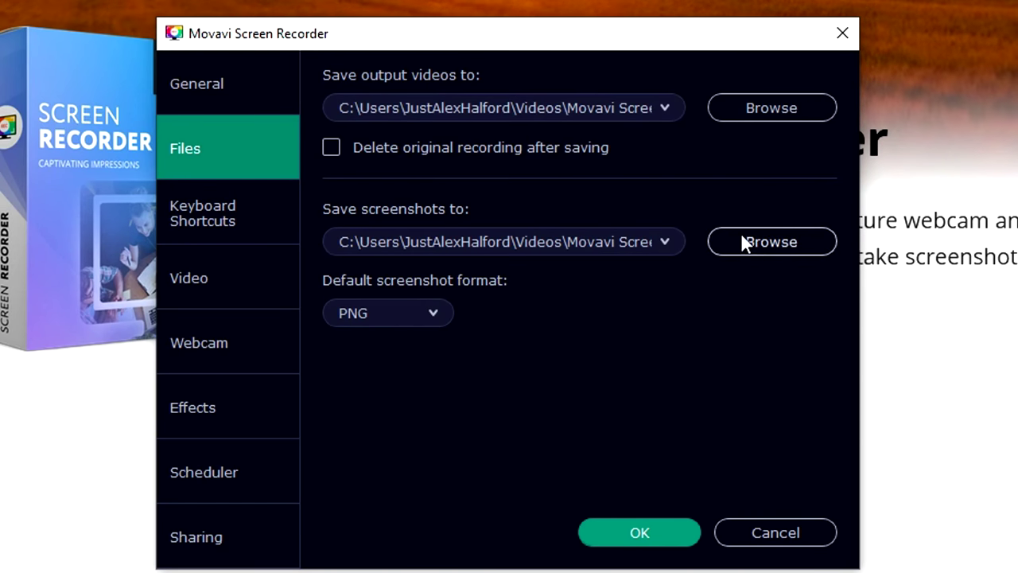
click(426, 311)
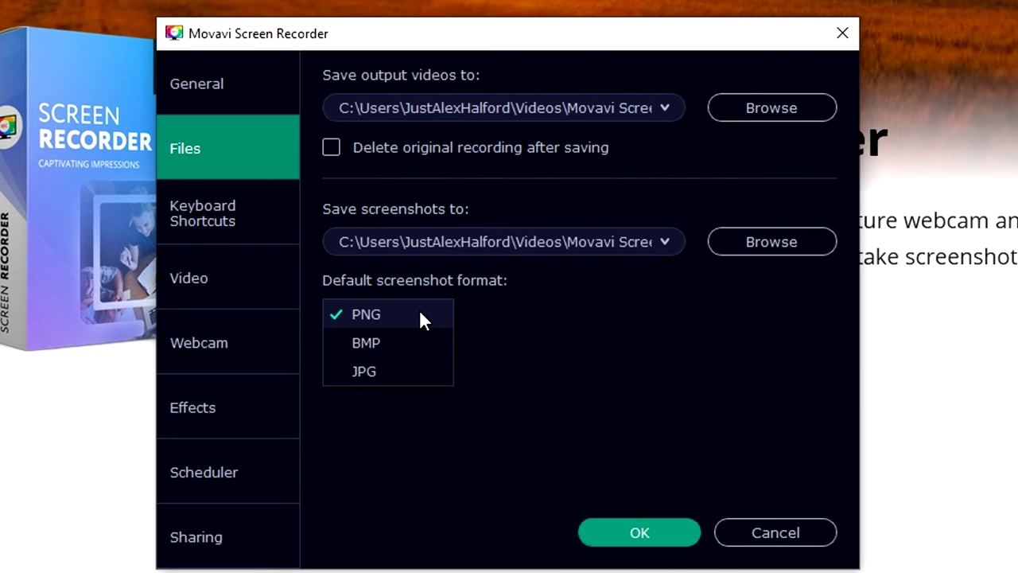
click(402, 372)
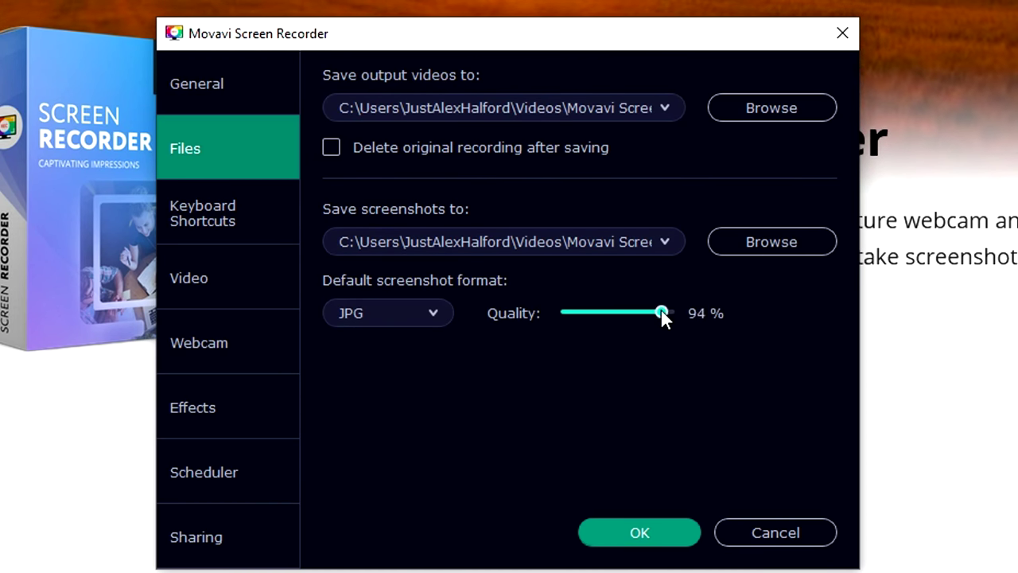
click(272, 217)
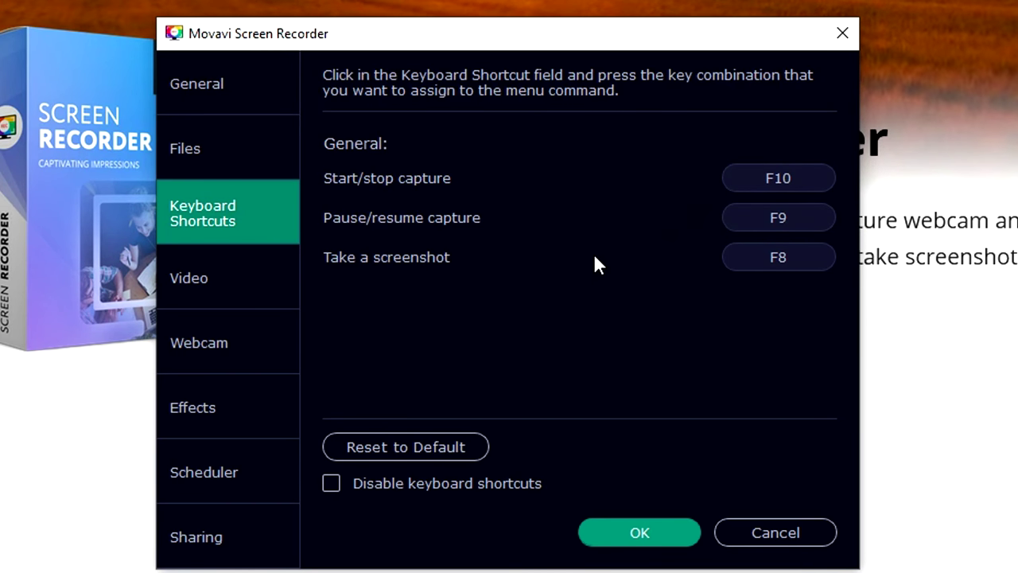
Step: Reassign the Pause/resume shortcut to F5 and Take a screenshot to F3
click(773, 225)
key(p)
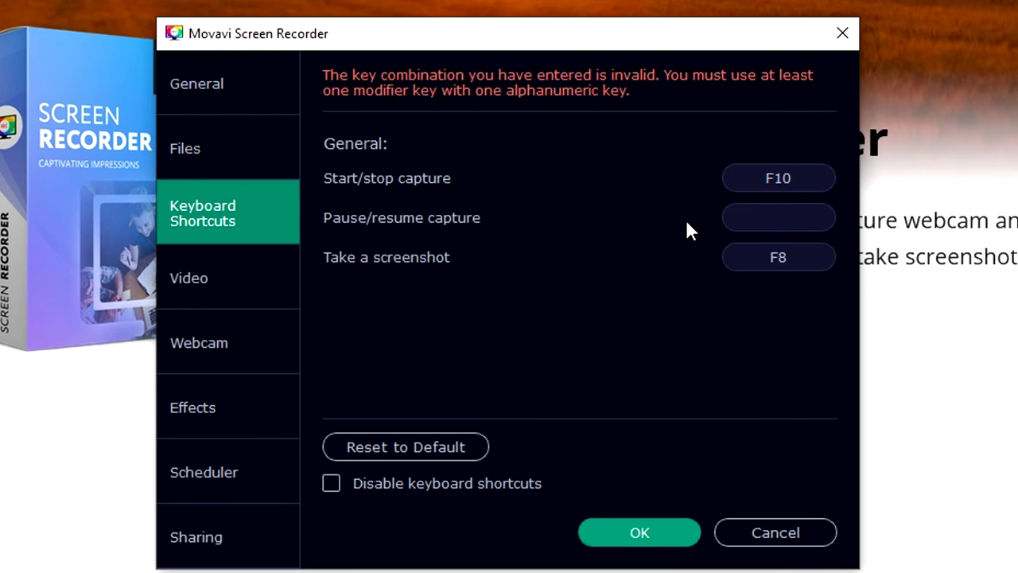
click(757, 217)
key(F5)
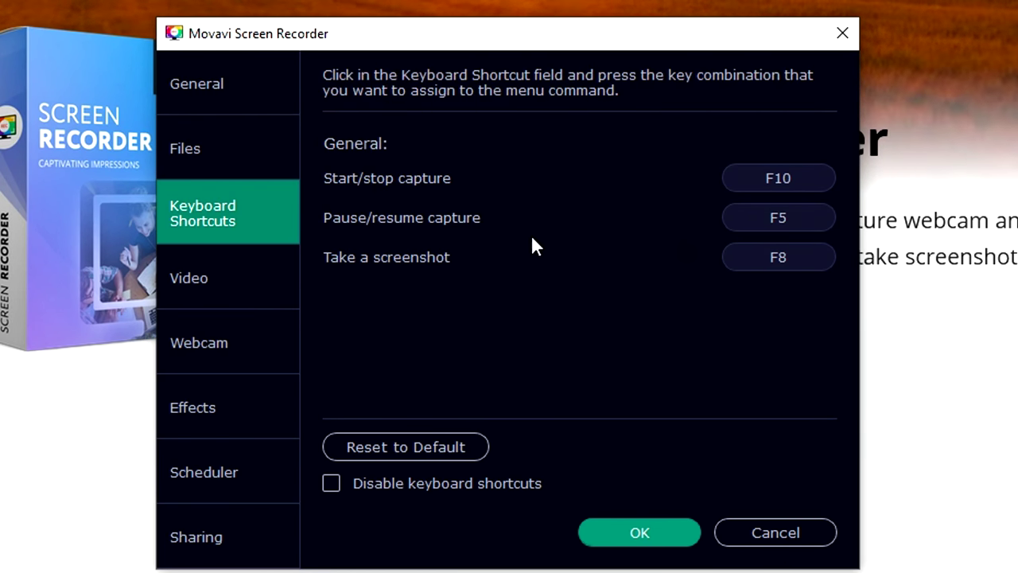
click(753, 259)
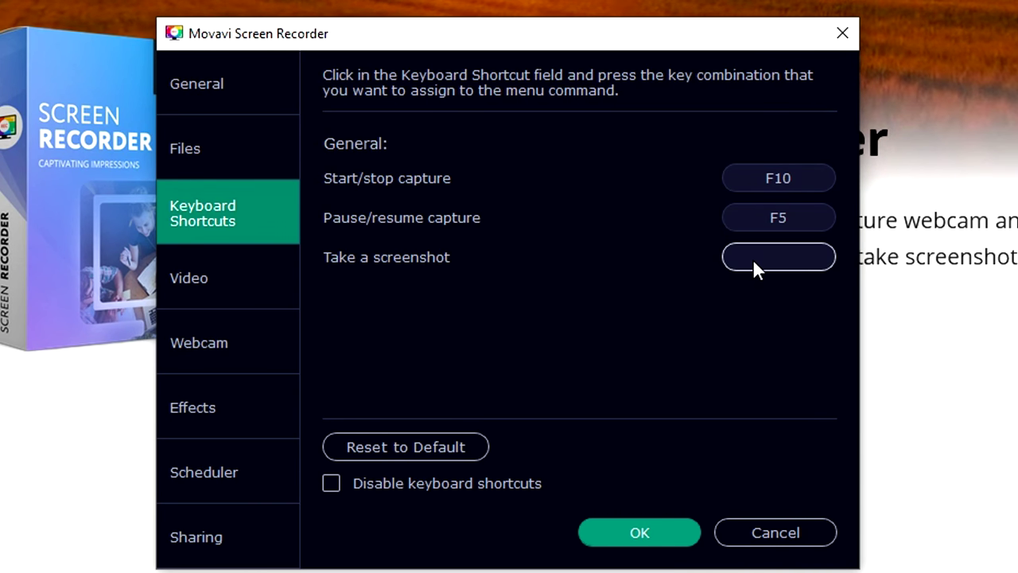
key(F3)
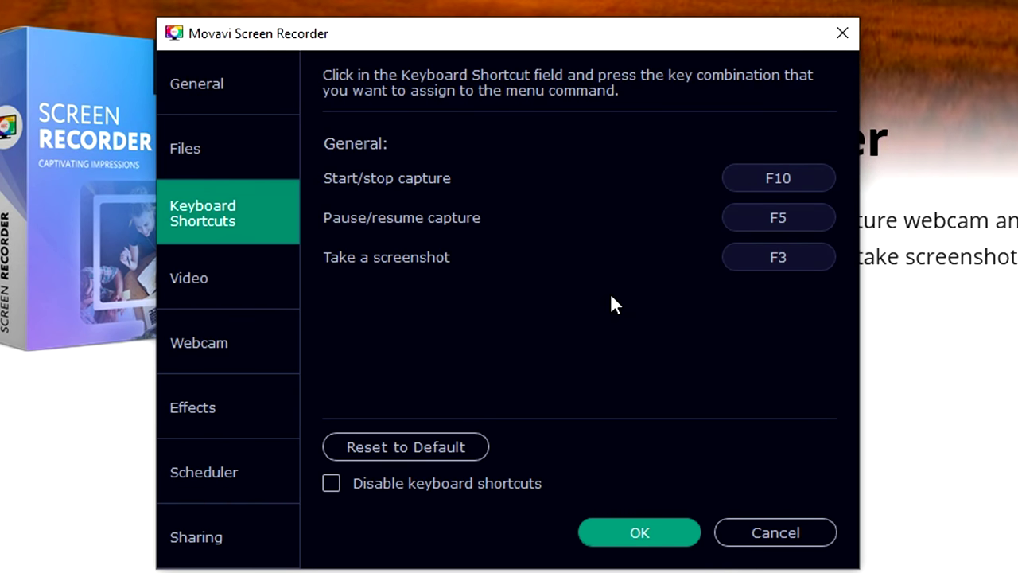
click(228, 288)
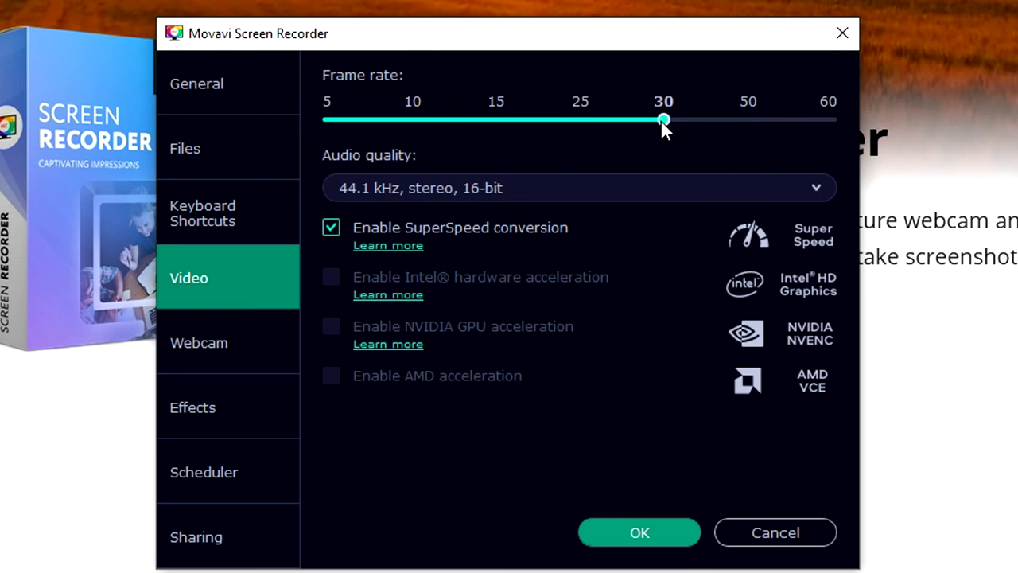
Step: Set the frame rate to 60 fps and keep audio at 44.1 kHz, stereo, 16-bit
drag(661, 121, 829, 120)
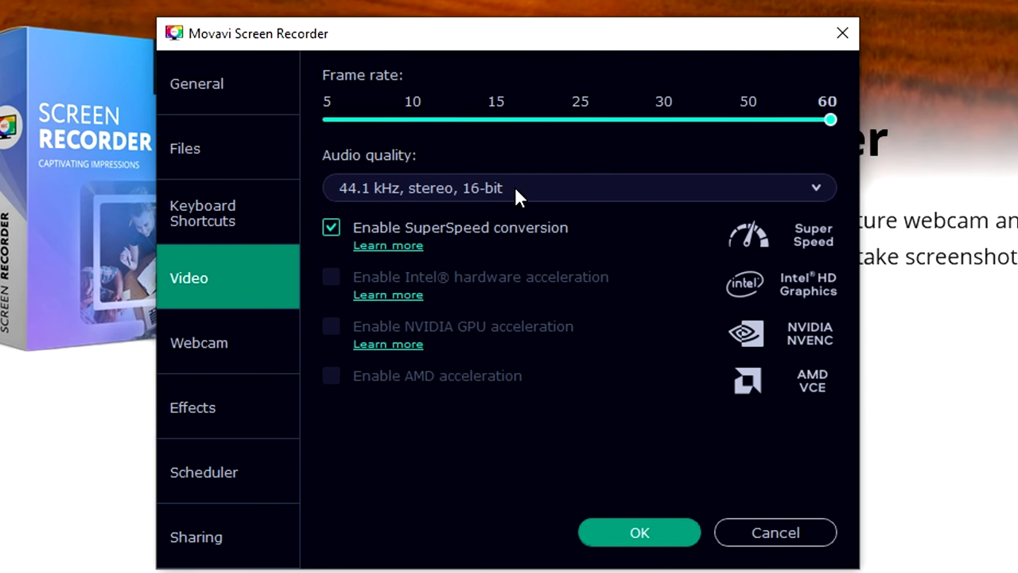
click(394, 206)
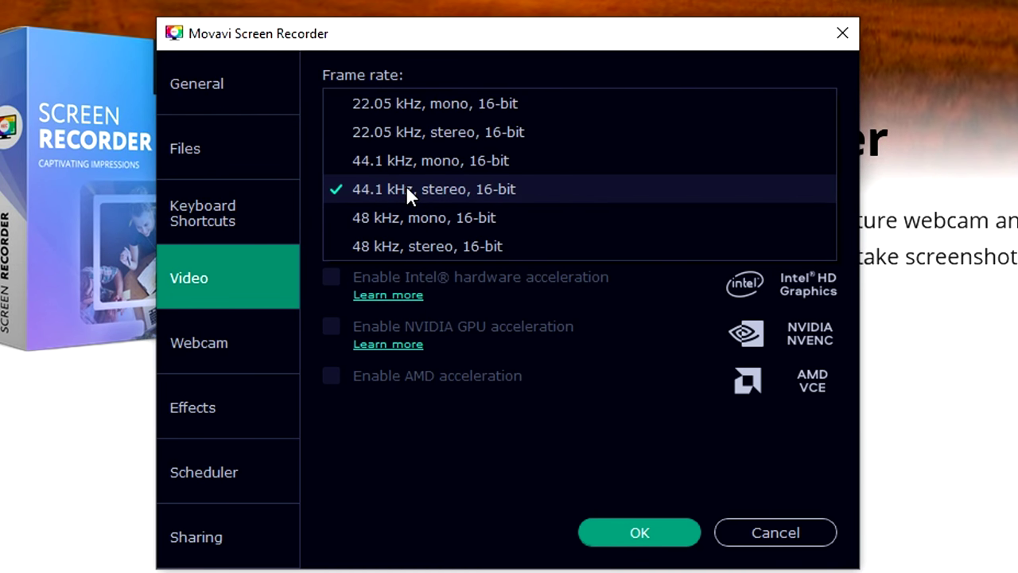
click(541, 186)
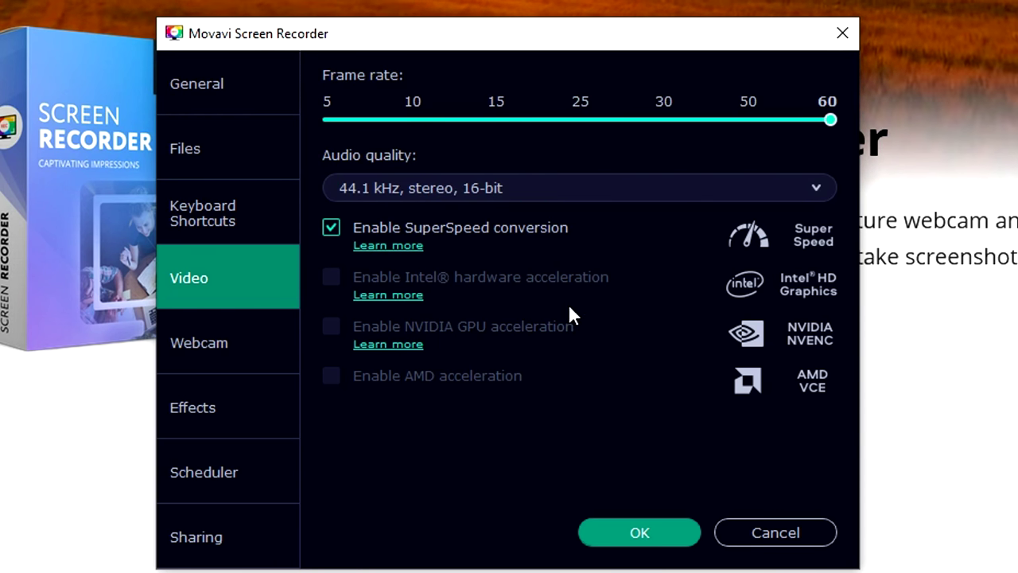
click(203, 338)
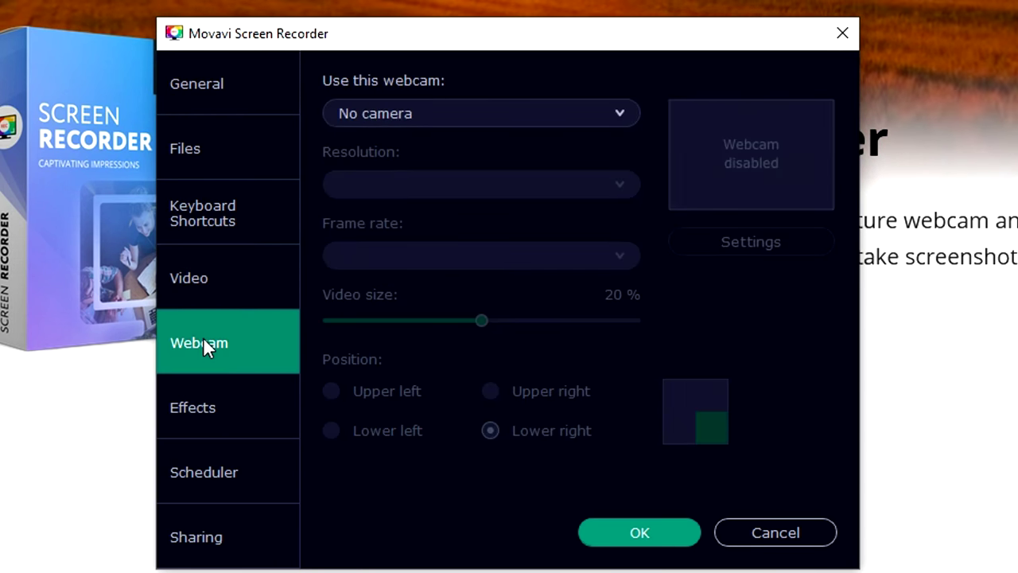
Step: Use the Logitech HD Pro Webcam C920 at 1920 x 1080, positioned in the upper-right corner
click(481, 113)
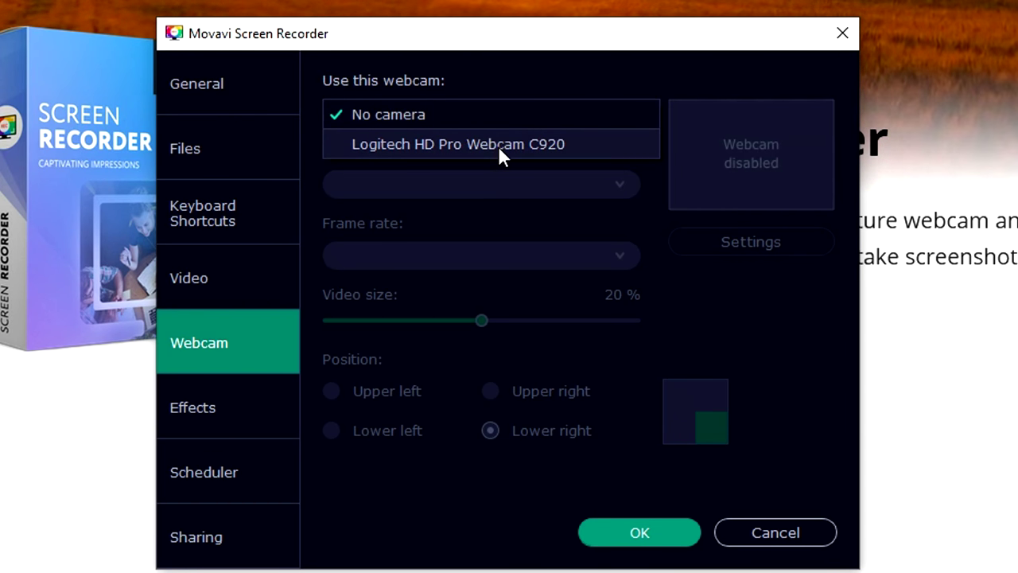
click(498, 146)
click(498, 184)
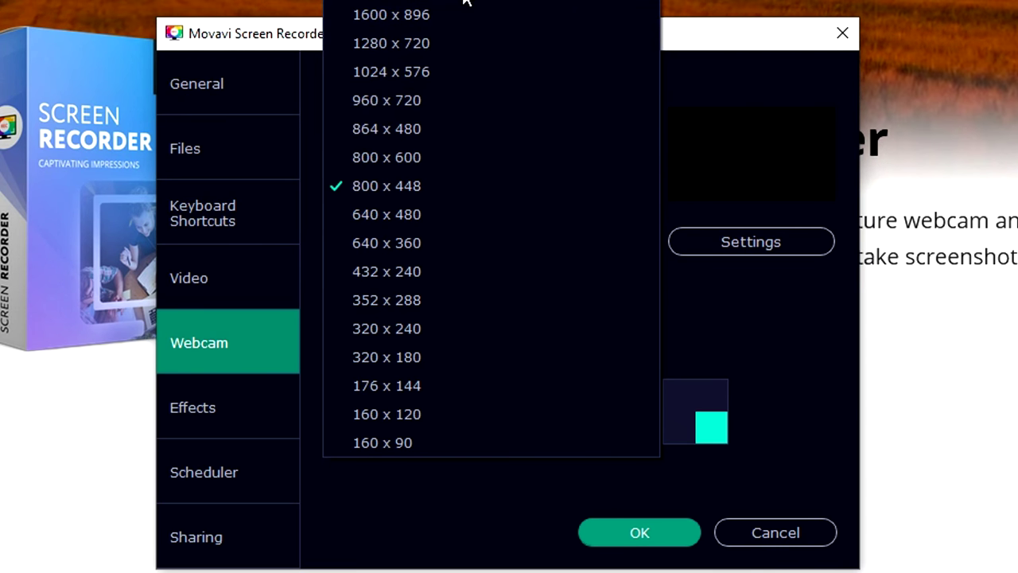
key(Escape)
click(509, 263)
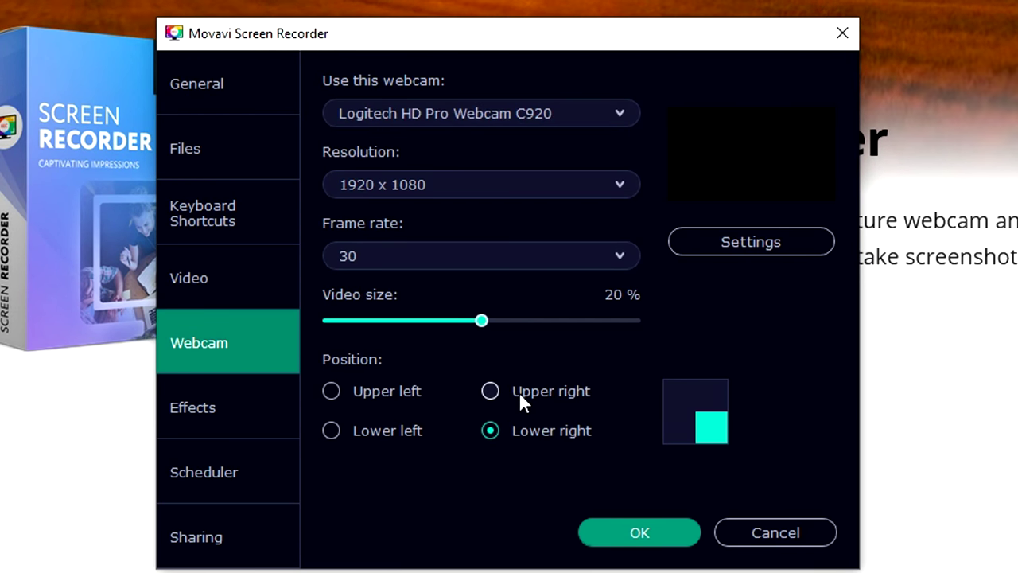
click(519, 391)
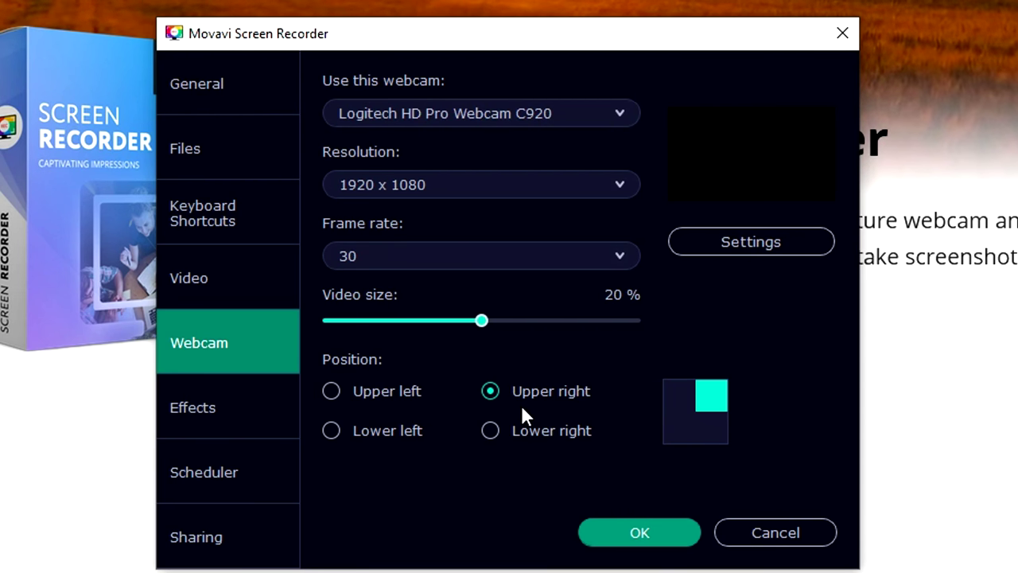
click(405, 394)
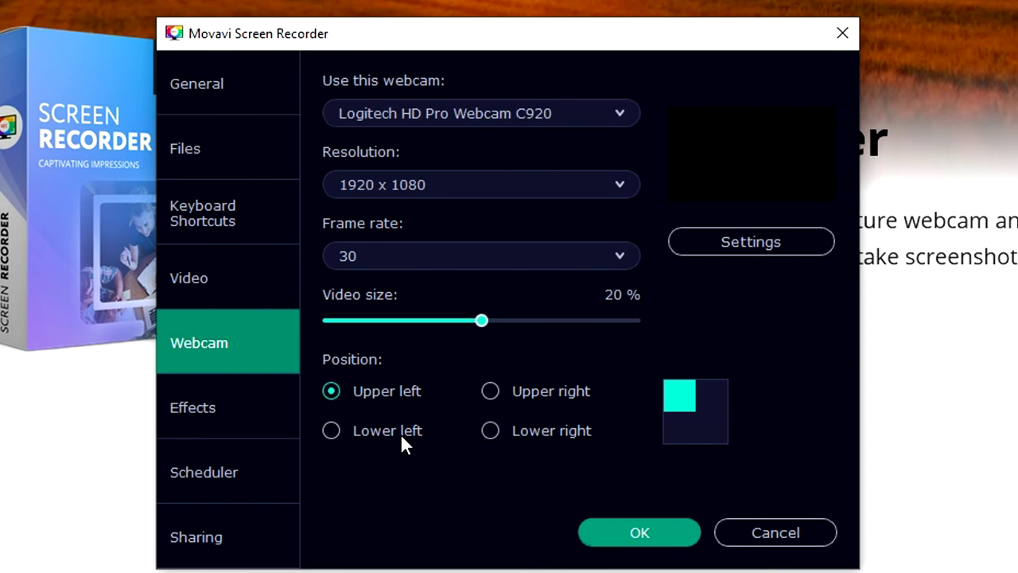
click(400, 433)
click(499, 433)
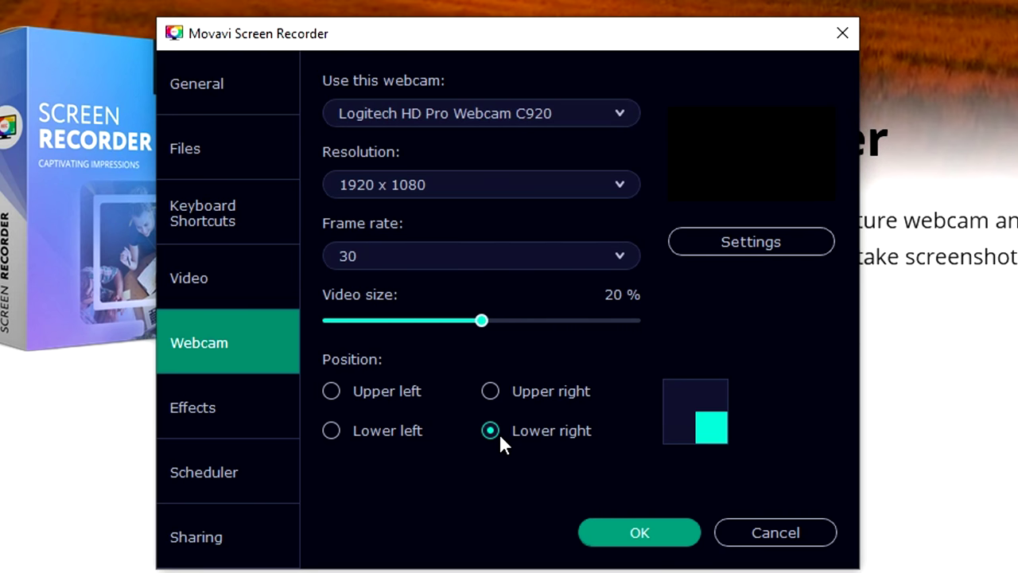
click(514, 388)
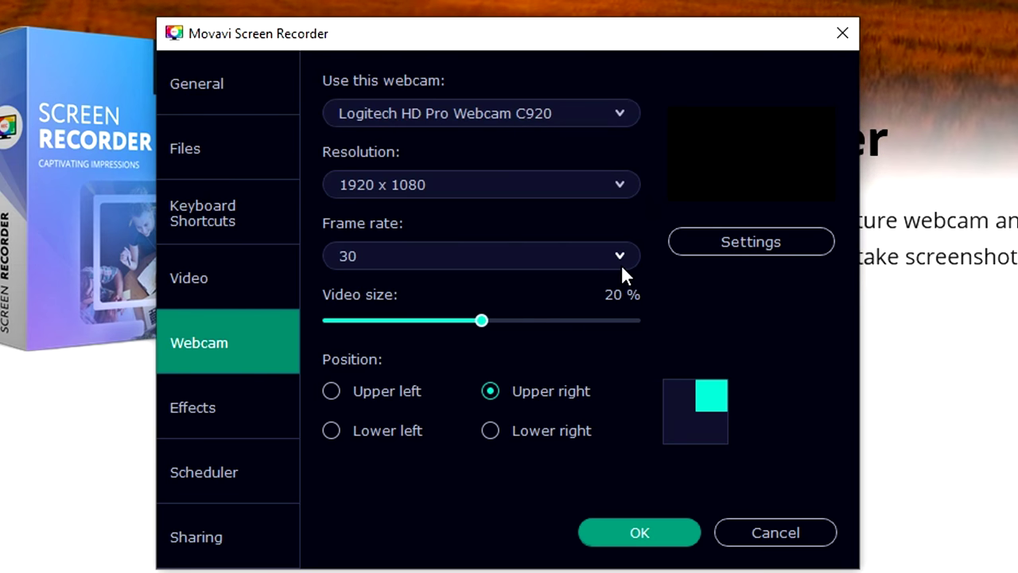
Step: Turn off cursor highlighting and enable a time limit for recordings in Scheduler
click(239, 433)
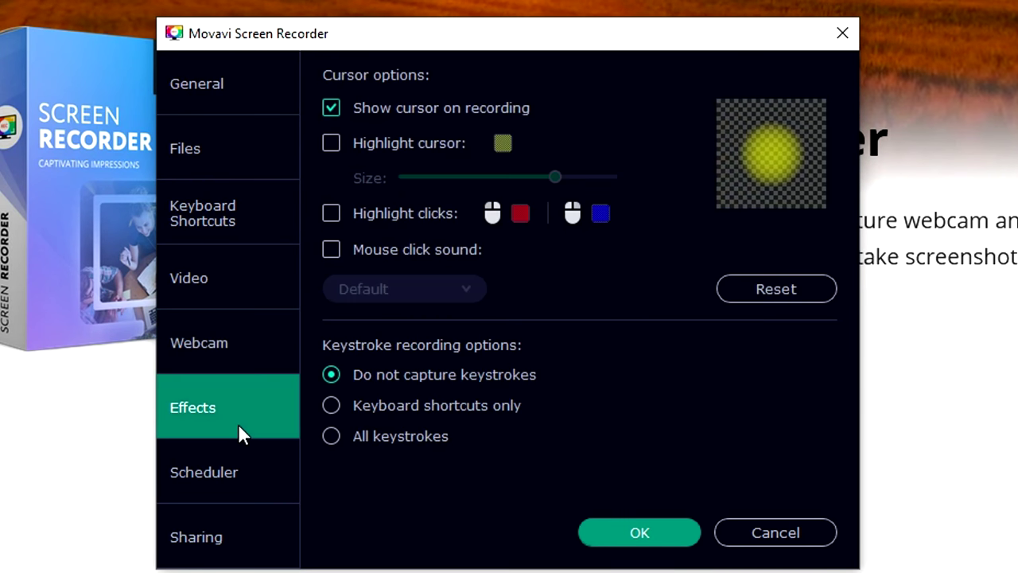
click(385, 145)
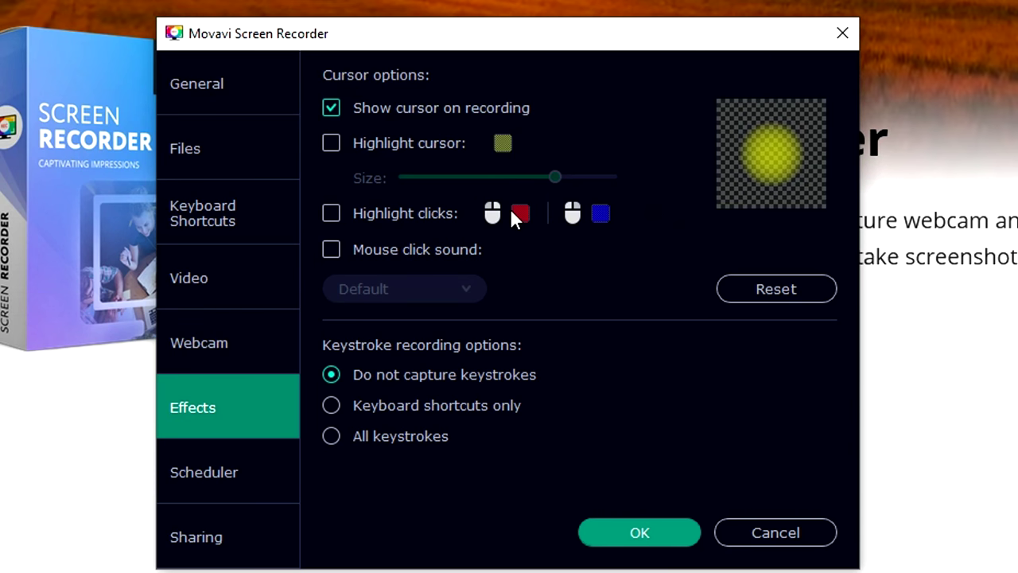
click(234, 473)
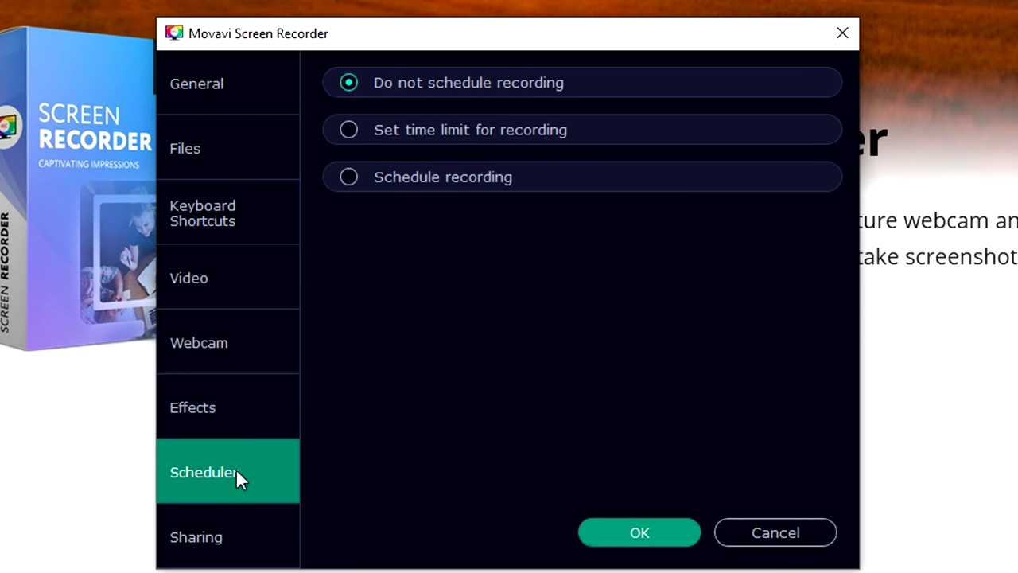
click(479, 134)
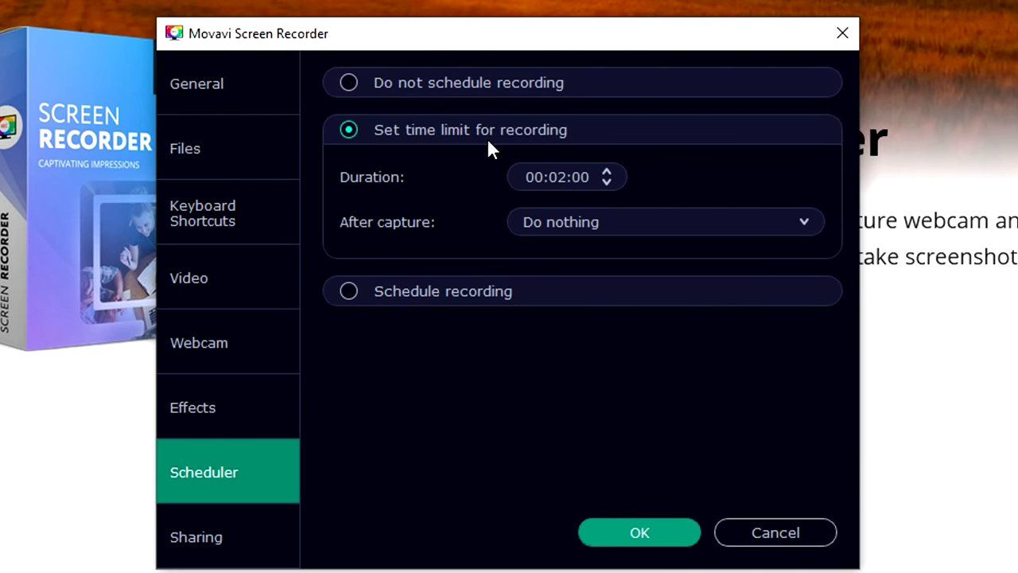
Step: Set the recording duration to 00:05:00 and keep 'Do nothing' after capture
click(557, 177)
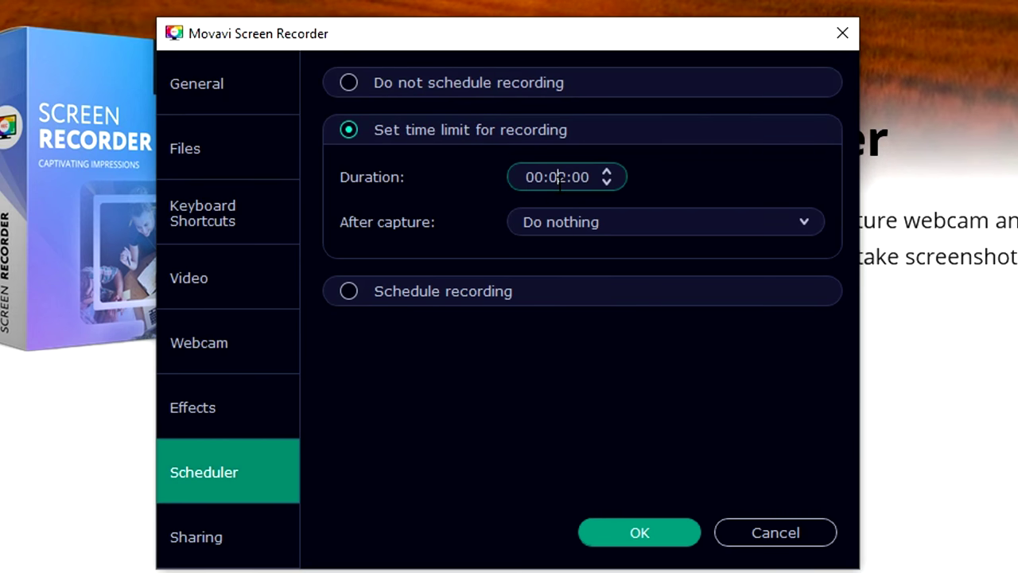
key(Delete)
text(5)
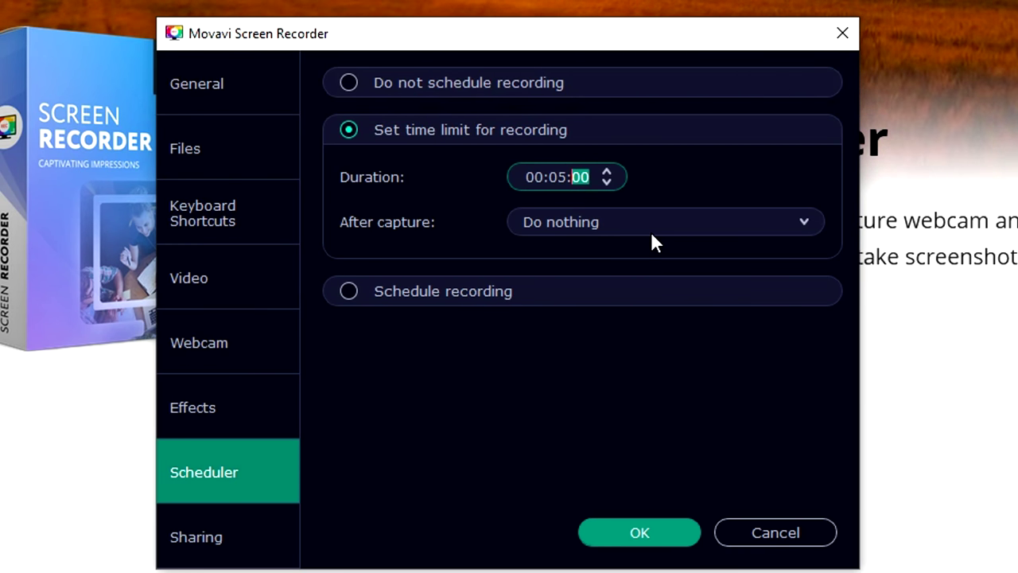
click(633, 175)
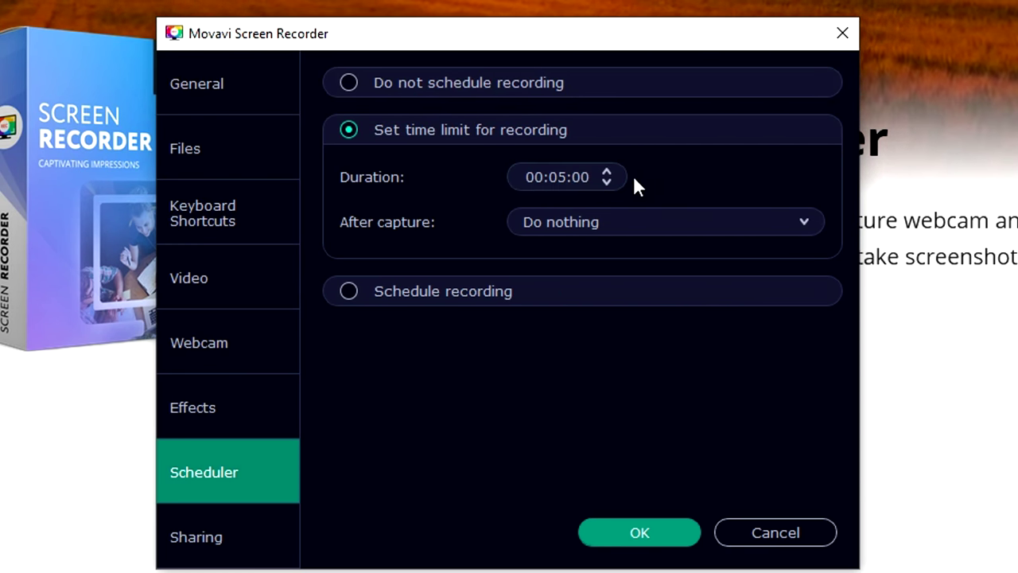
click(561, 238)
click(566, 225)
click(593, 231)
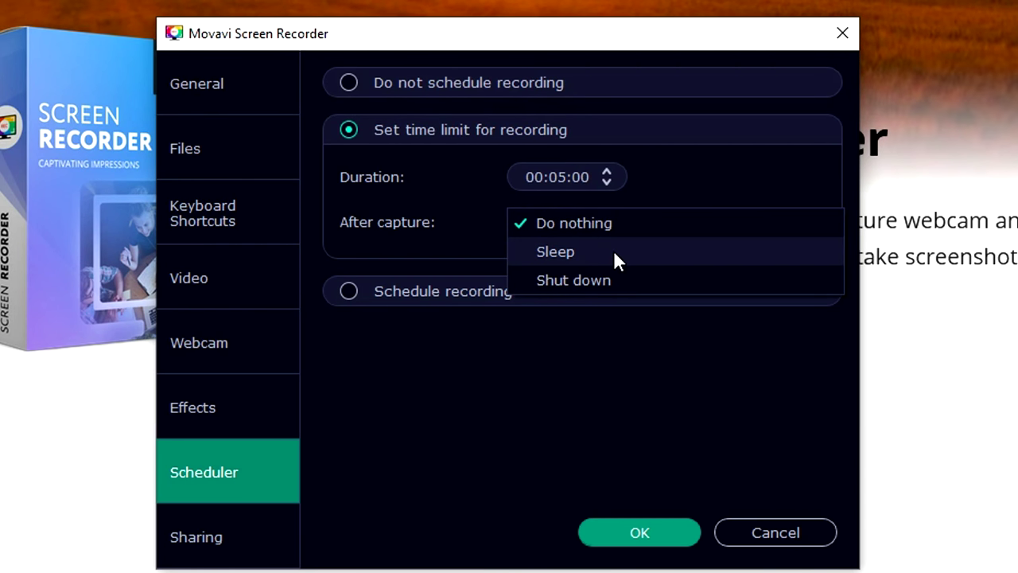
click(443, 291)
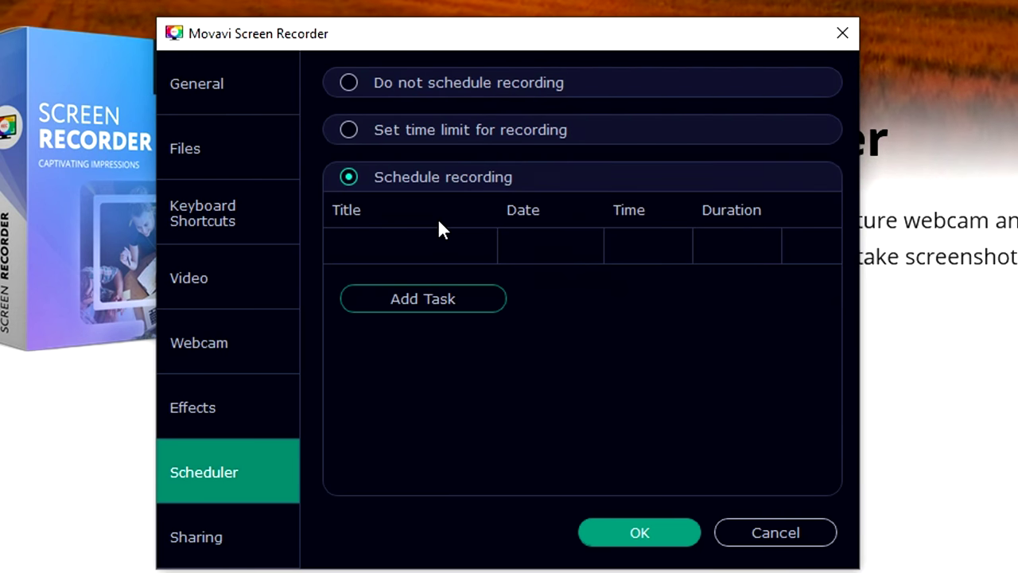
click(438, 299)
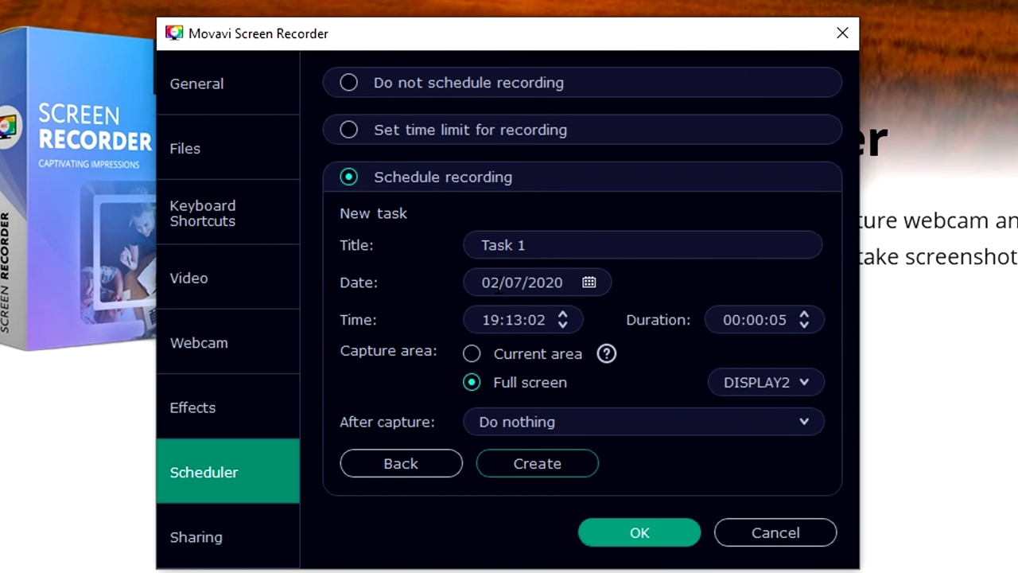
click(389, 129)
click(246, 544)
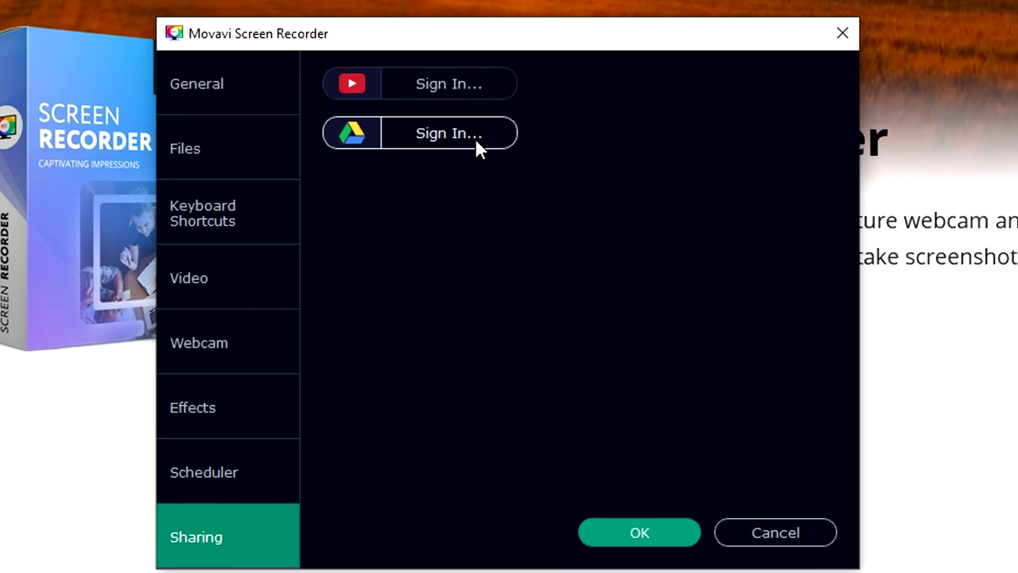
Step: Review the General and Files settings, then apply everything with OK
click(224, 101)
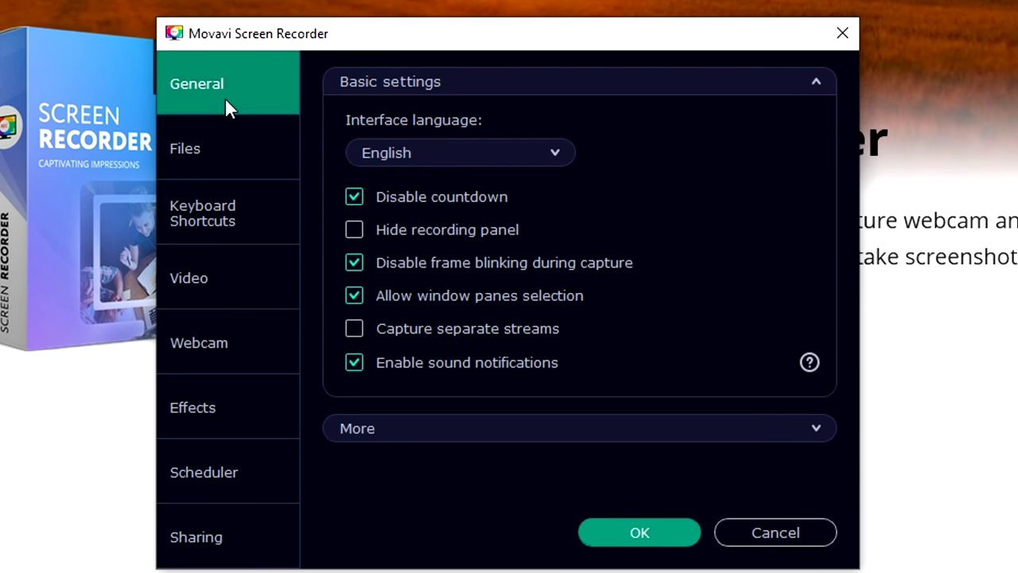
click(237, 151)
click(235, 107)
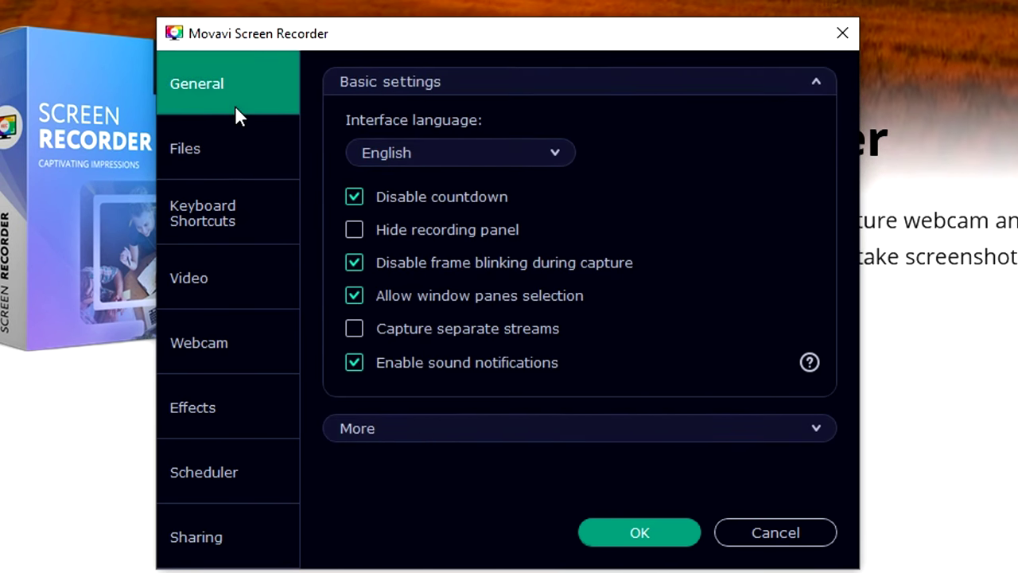
click(619, 534)
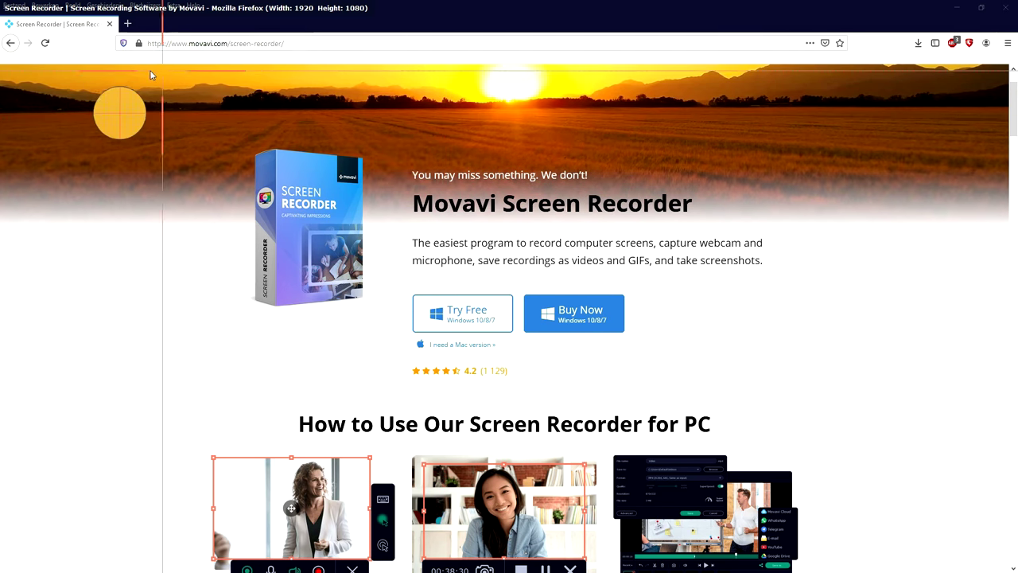
Step: Capture a full-screen screenshot of the movavi.com page and save it as a JPG
click(2, 4)
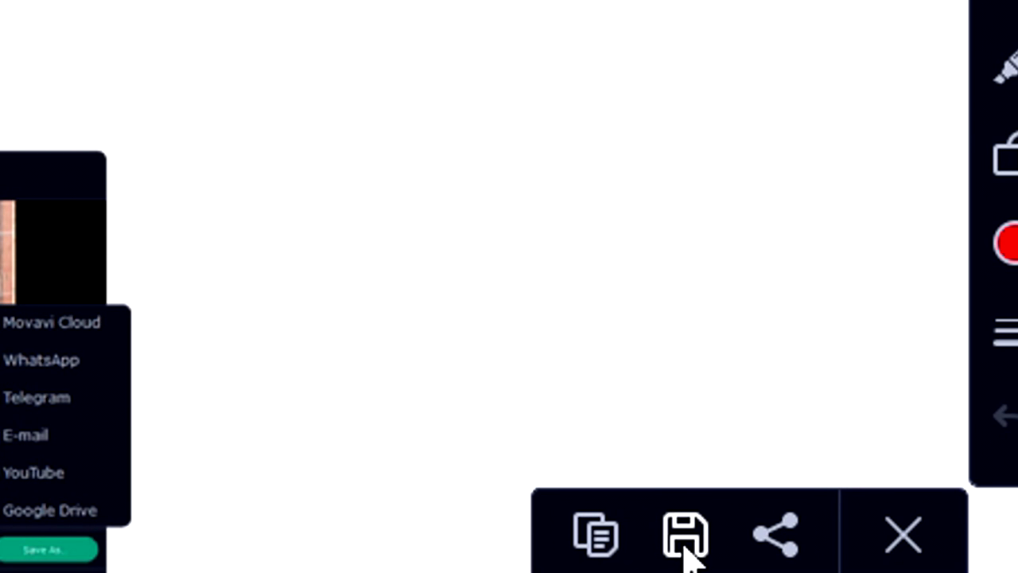
click(685, 548)
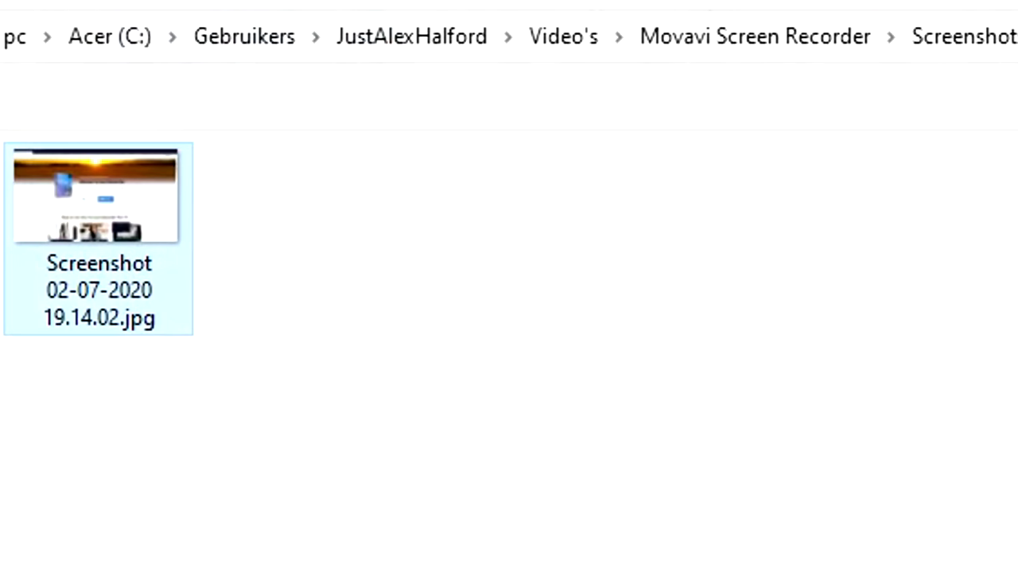
click(257, 286)
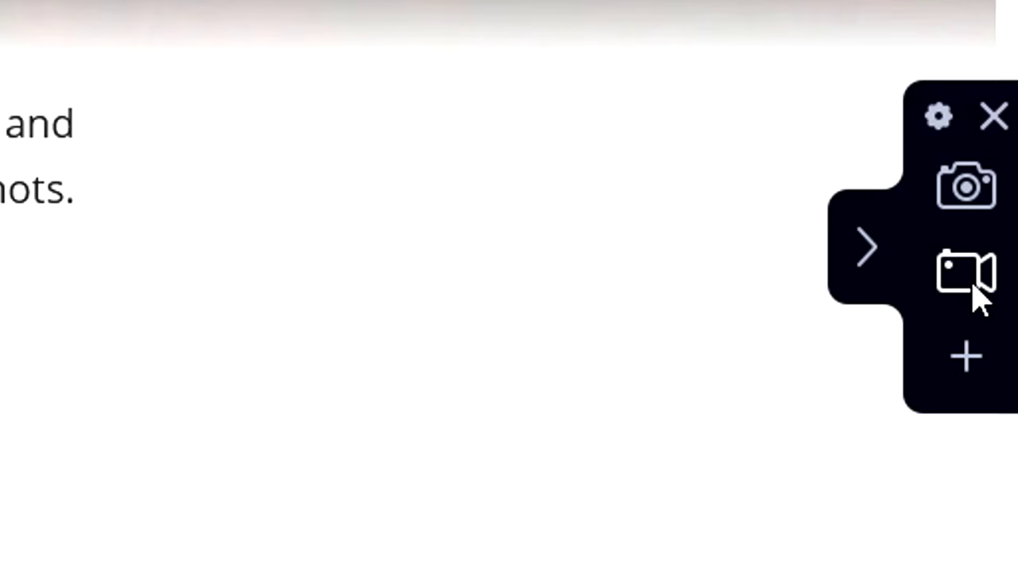
Step: Select the full screen as the capture area and start recording under the five-minute limit
click(1002, 285)
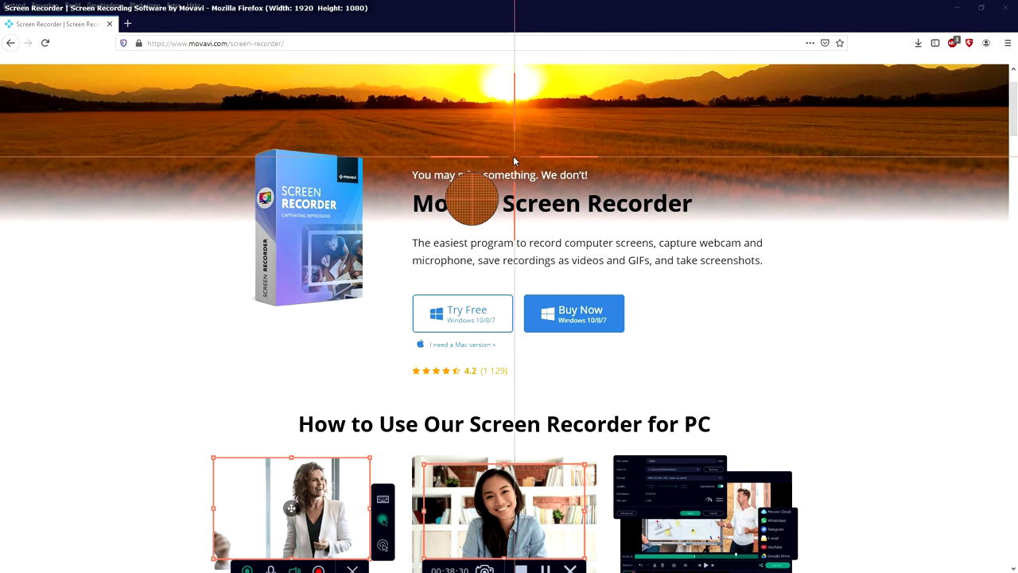
click(2, 4)
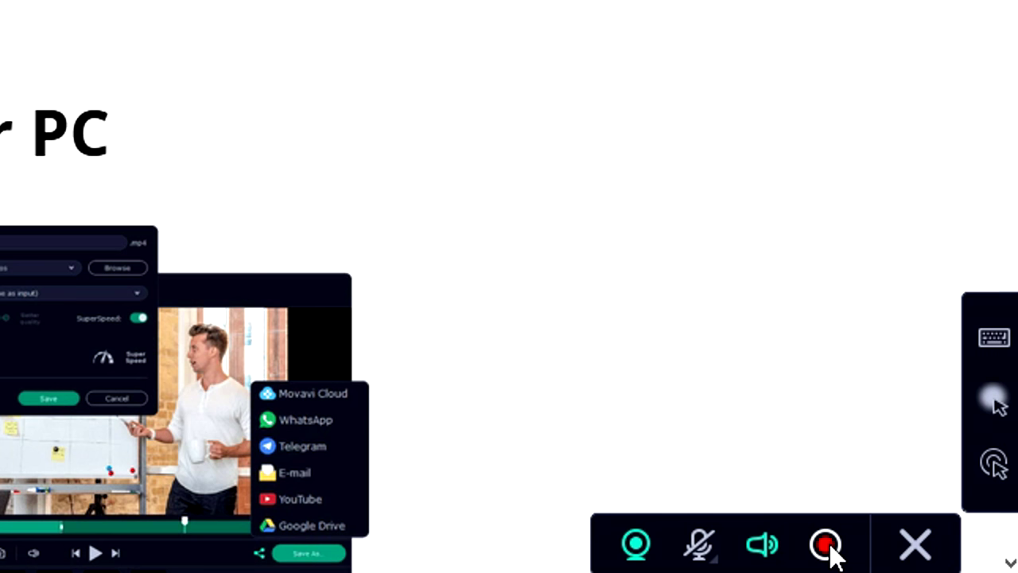
click(950, 562)
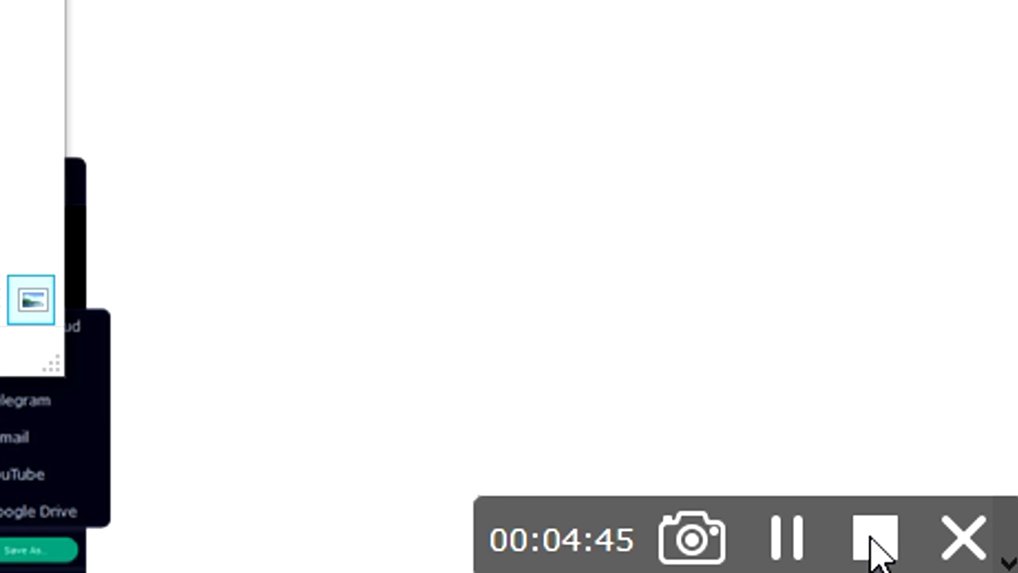
Step: Stop the capture and preview the 15-second clip from about 00:00:12
click(876, 541)
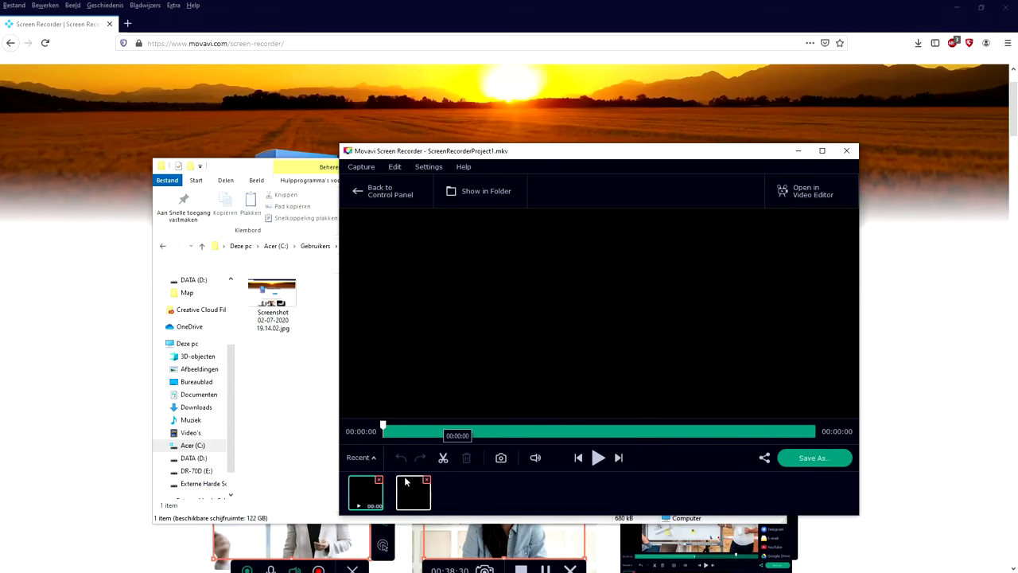
click(444, 431)
drag(443, 434, 748, 431)
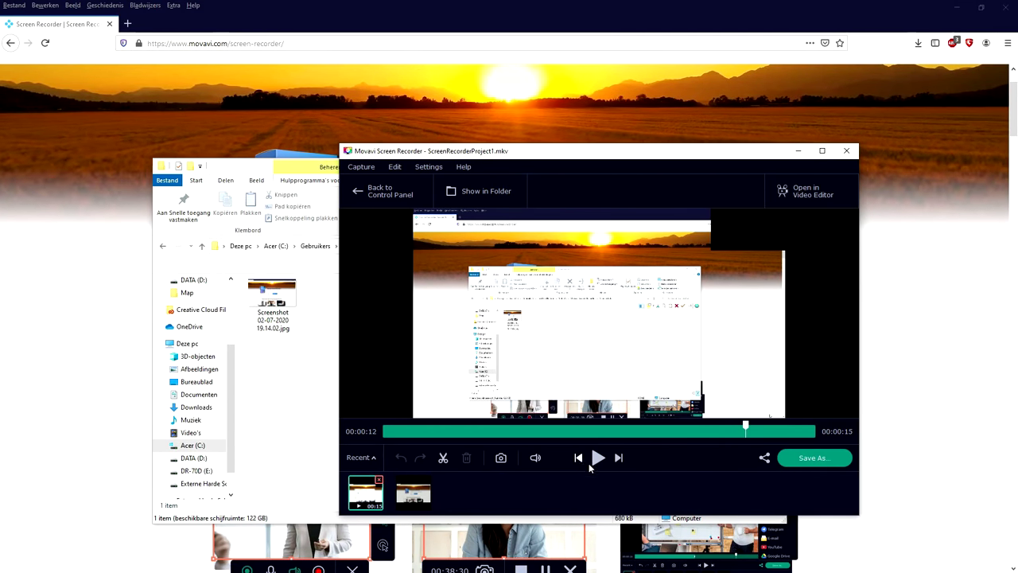
click(598, 457)
click(599, 457)
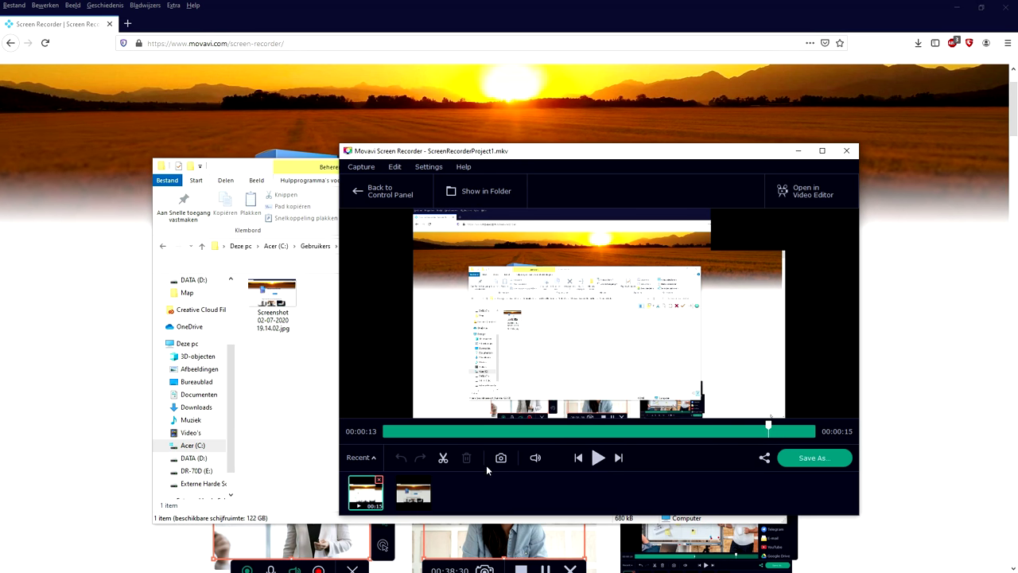
Step: Split the clip at the playhead, select one part, and move the playhead to 00:00:05
click(443, 458)
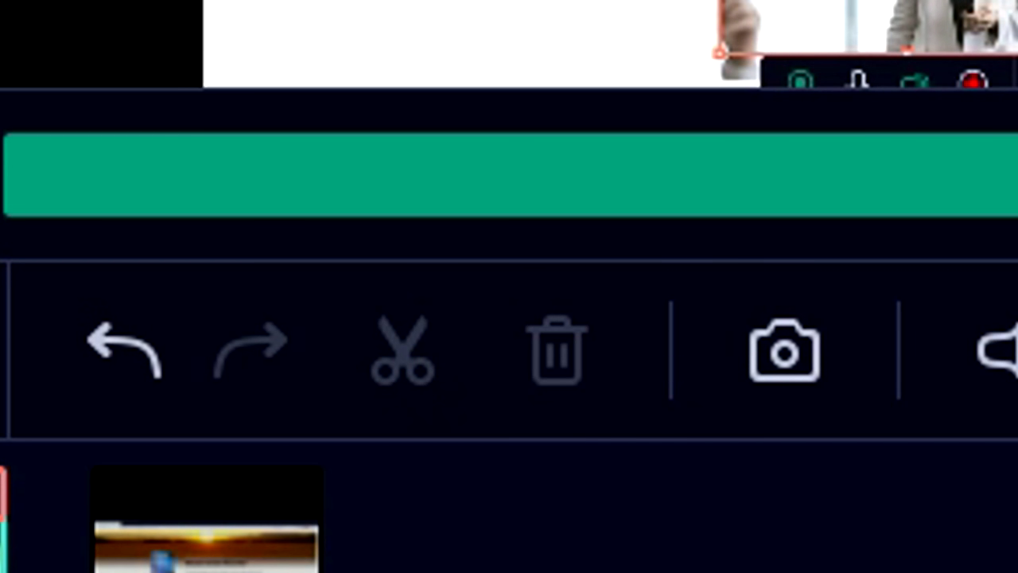
click(509, 175)
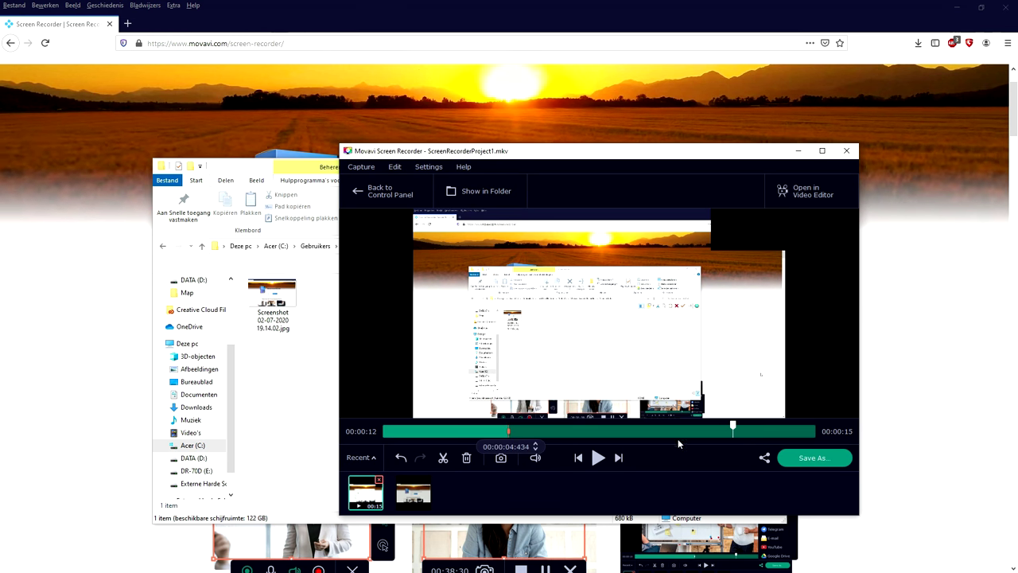
click(540, 431)
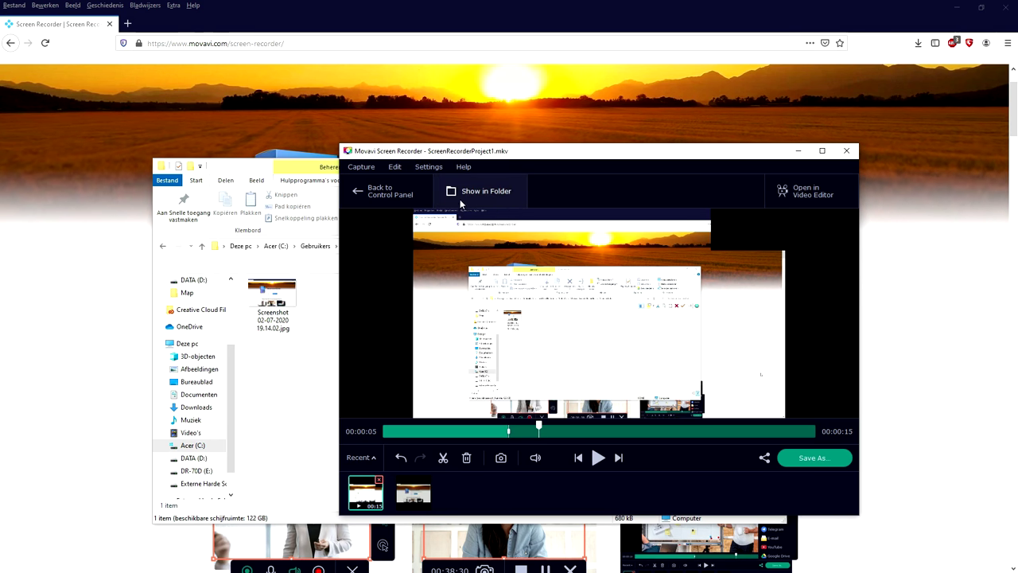
Step: Save ScreenRecorderProject1 as MP4 (H.264, AAC) and show the saved file in its folder
click(815, 458)
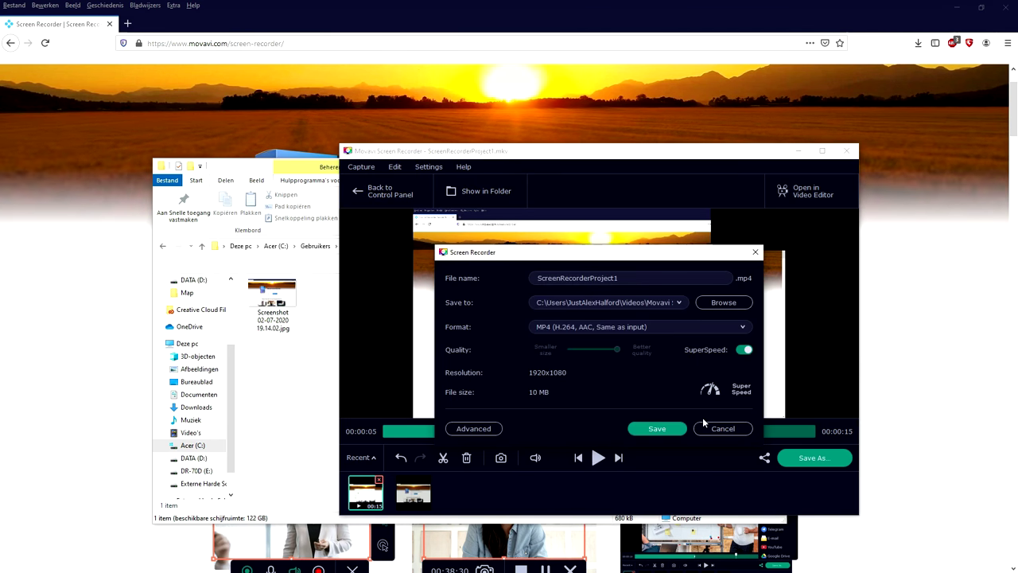
click(706, 428)
click(803, 459)
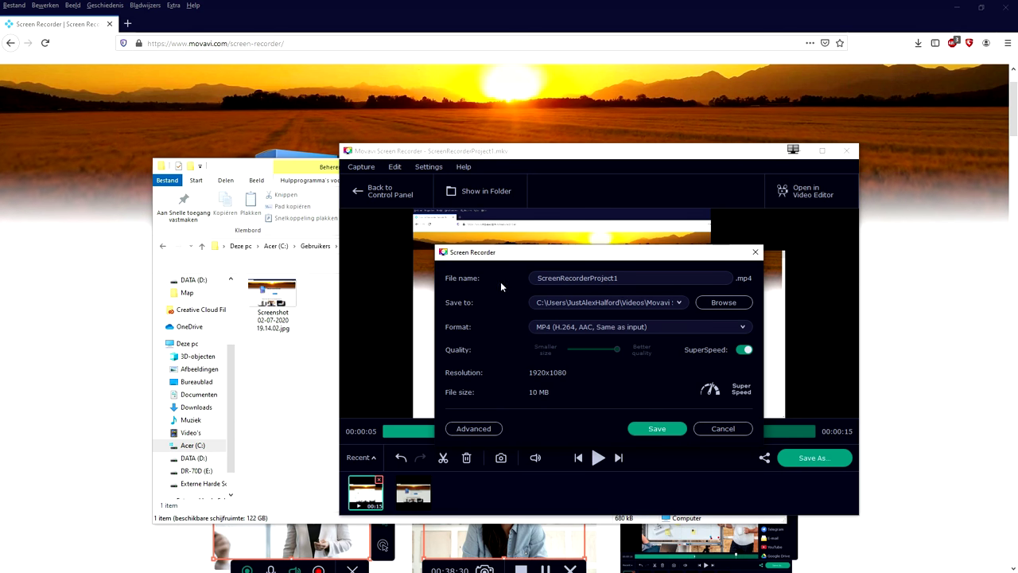
click(643, 330)
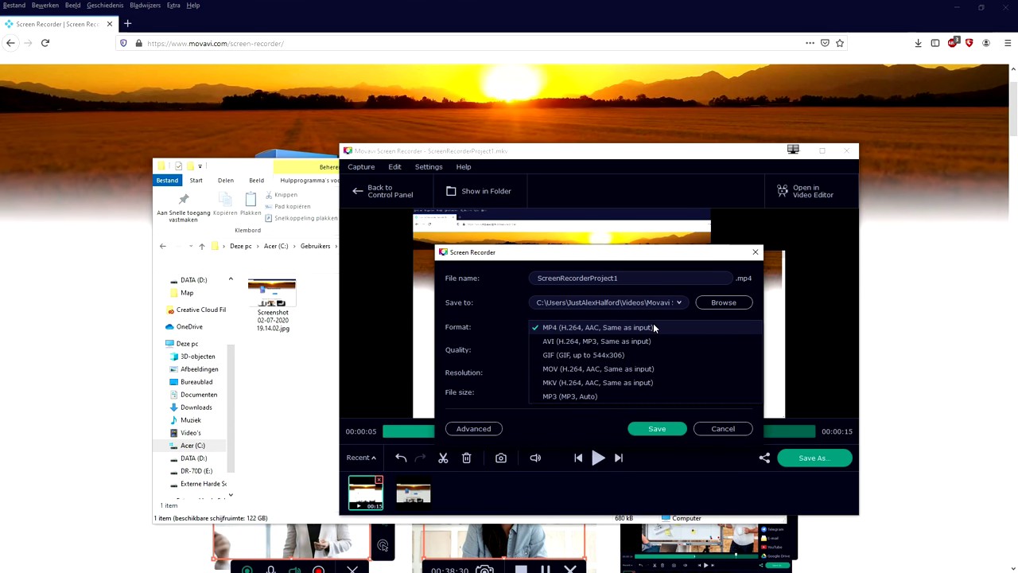
click(554, 330)
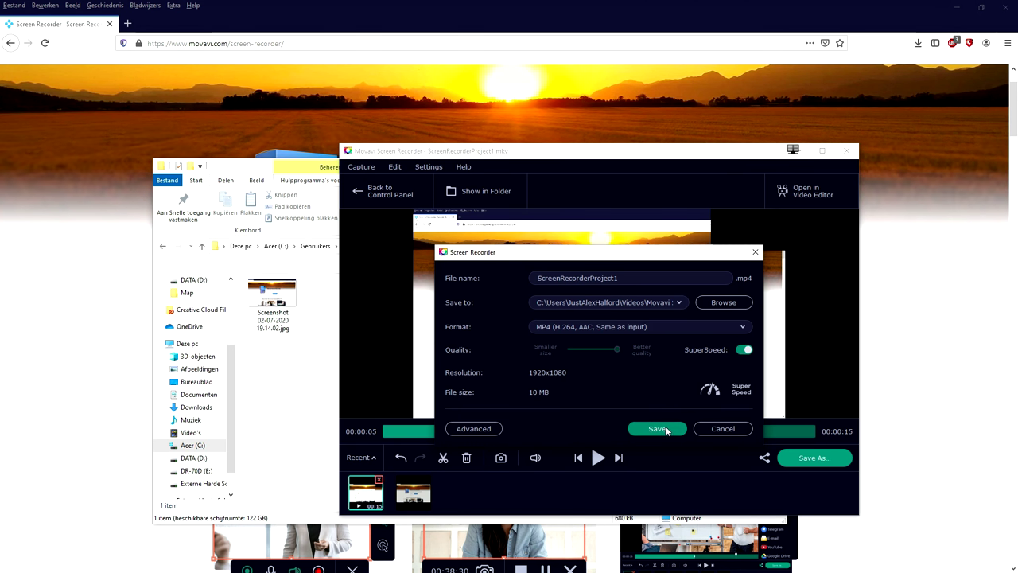
click(658, 429)
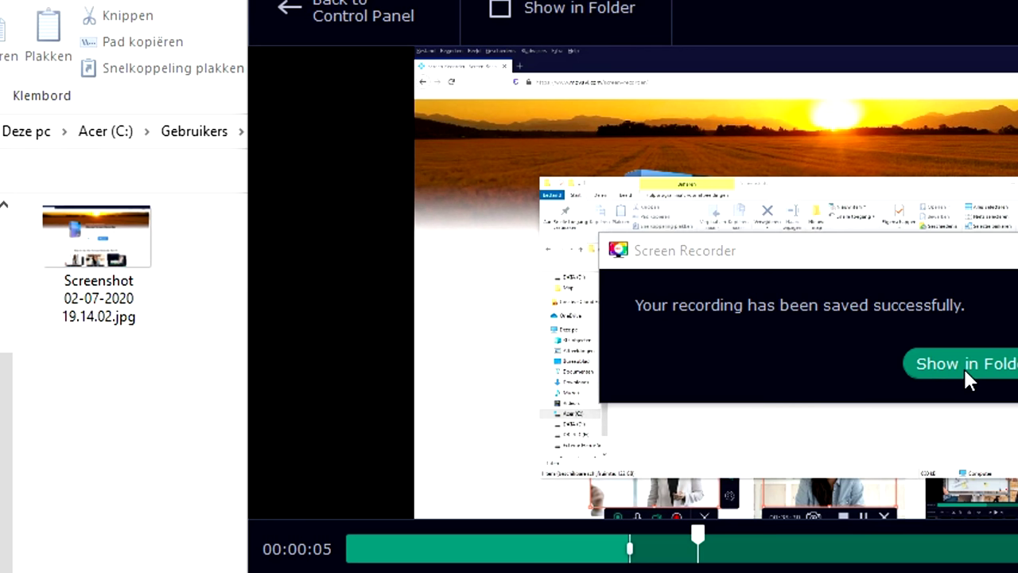
click(964, 367)
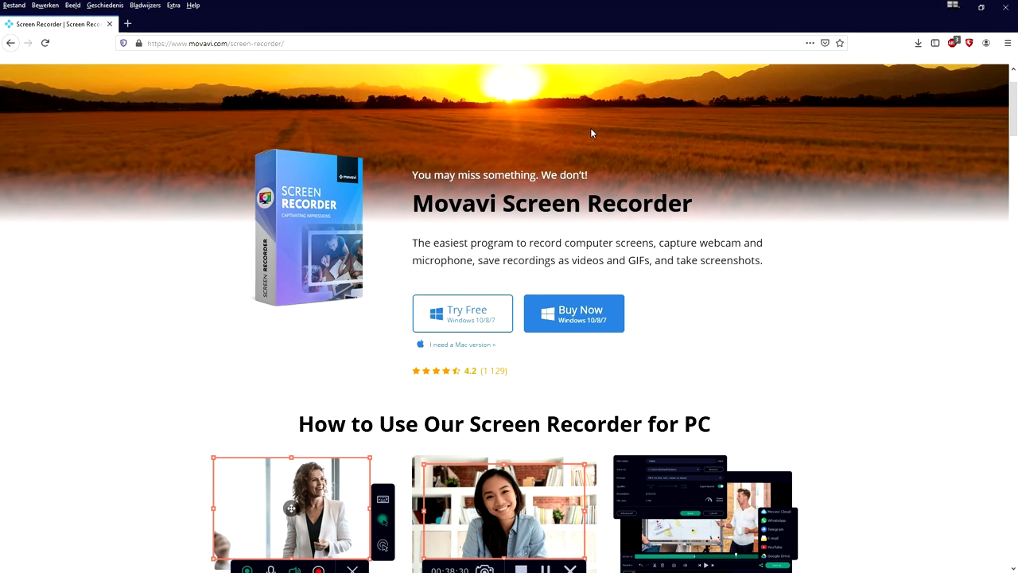
Step: Scroll the movavi.com Screen Recorder page down to the 'What Can You Do' feature grid
scroll(585, 144, down, 2)
scroll(579, 160, down, 5)
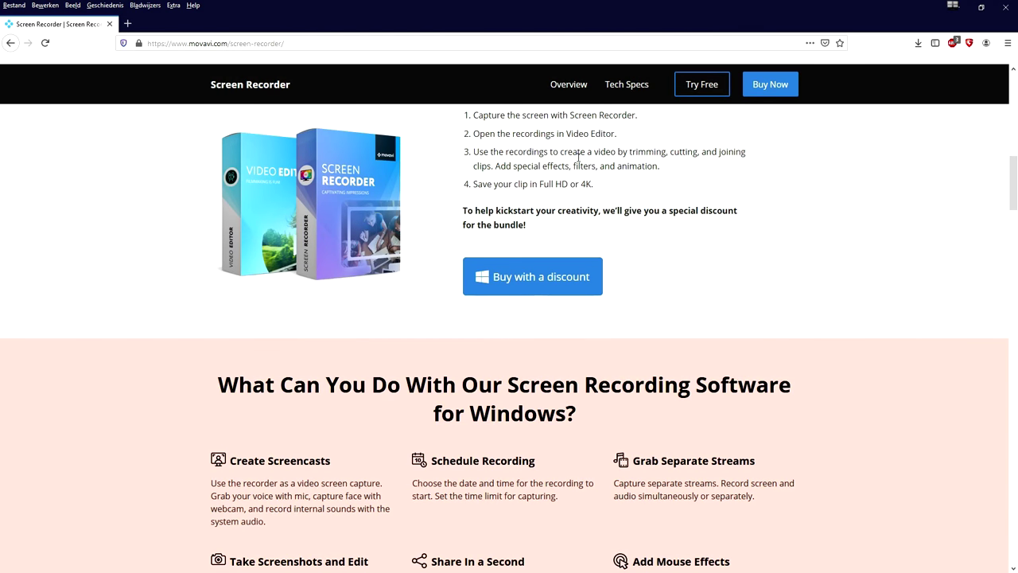
scroll(578, 156, up, 2)
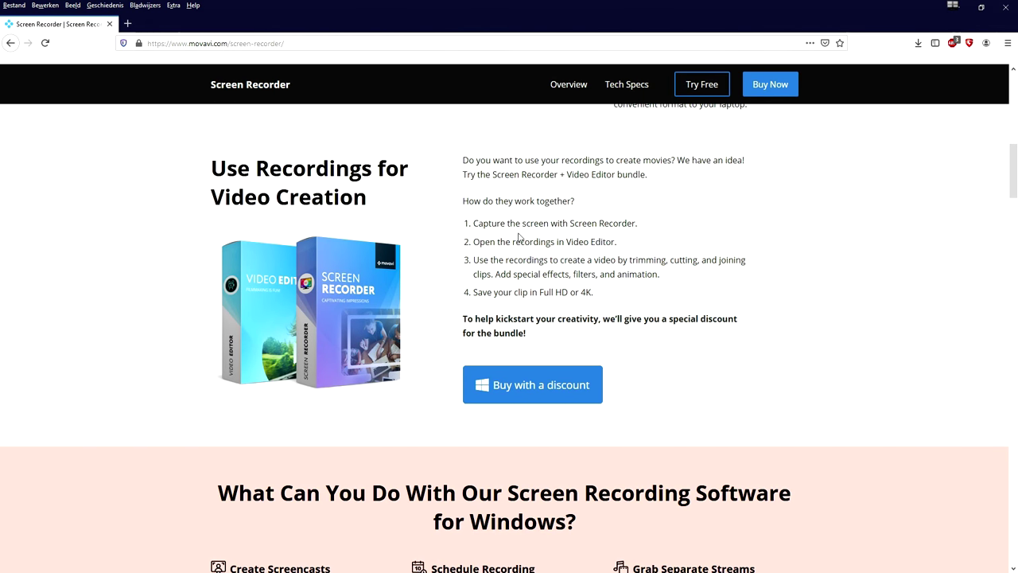
scroll(518, 262, down, 4)
scroll(518, 261, down, 1)
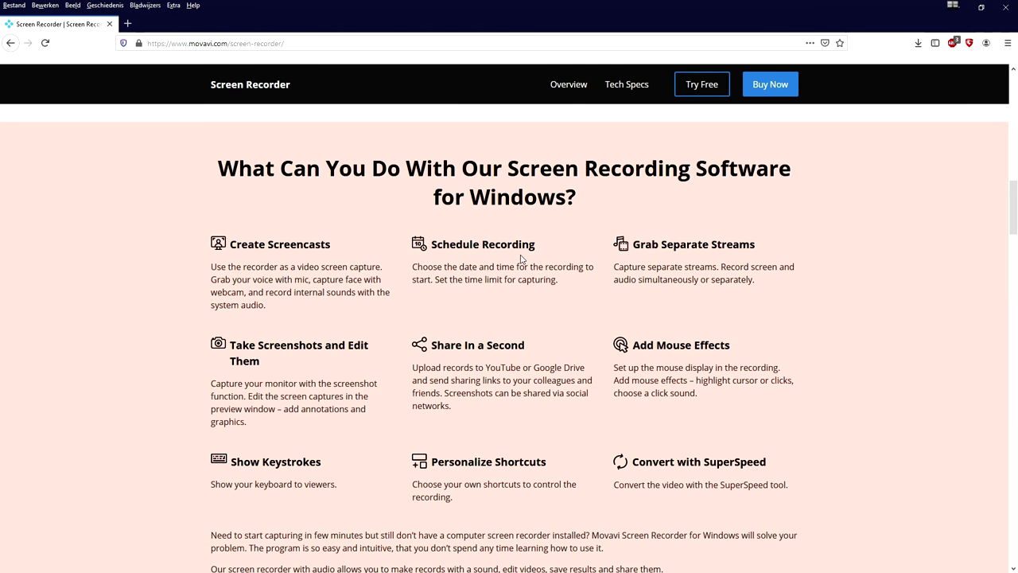